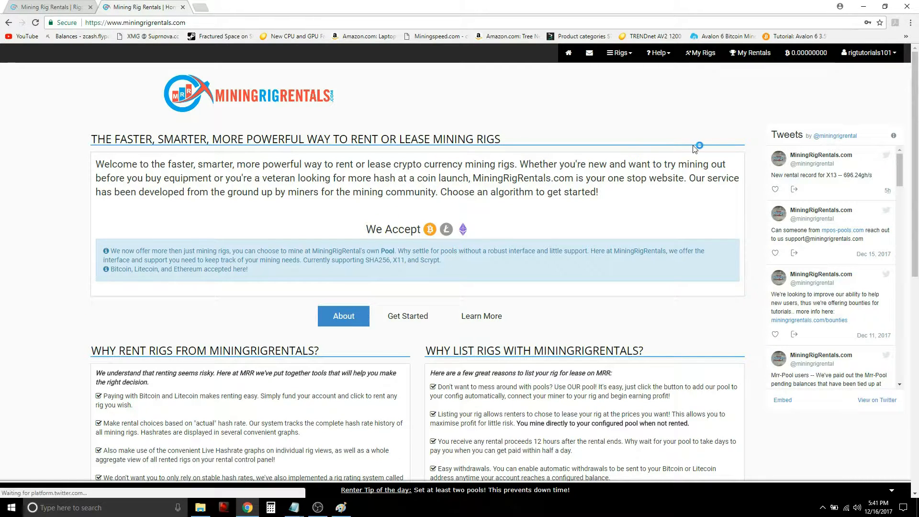
Start creating a new mining rig from the My Rigs page and name it "My mining rig".
{"action": "left_click", "coordinate": [703, 61]}
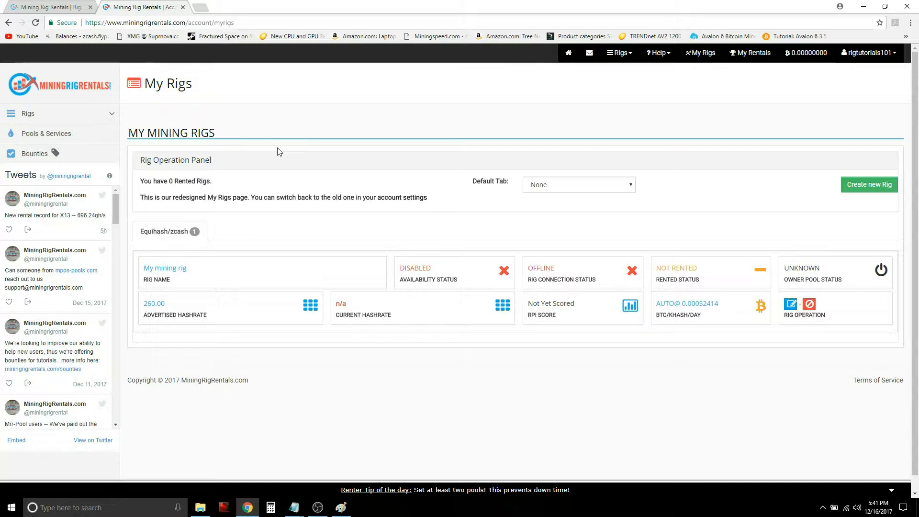
{"action": "left_click", "coordinate": [880, 193]}
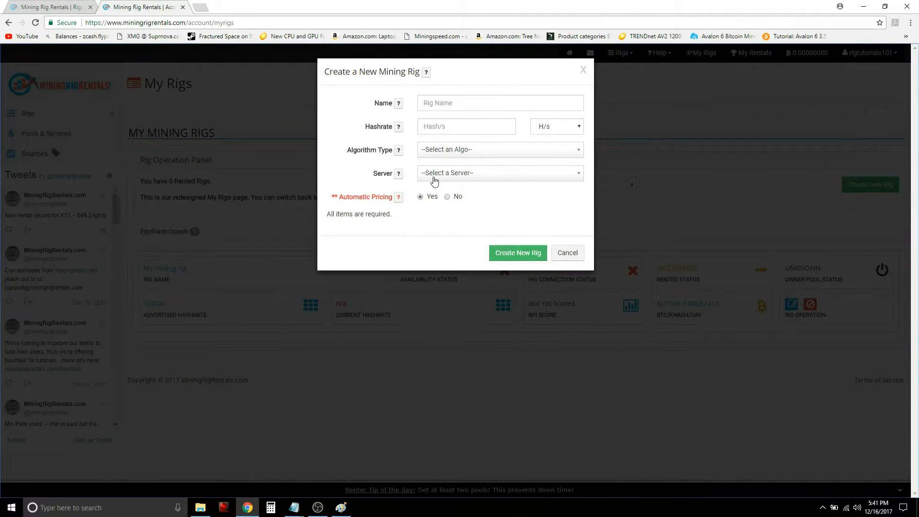
{"action": "left_click", "coordinate": [448, 97]}
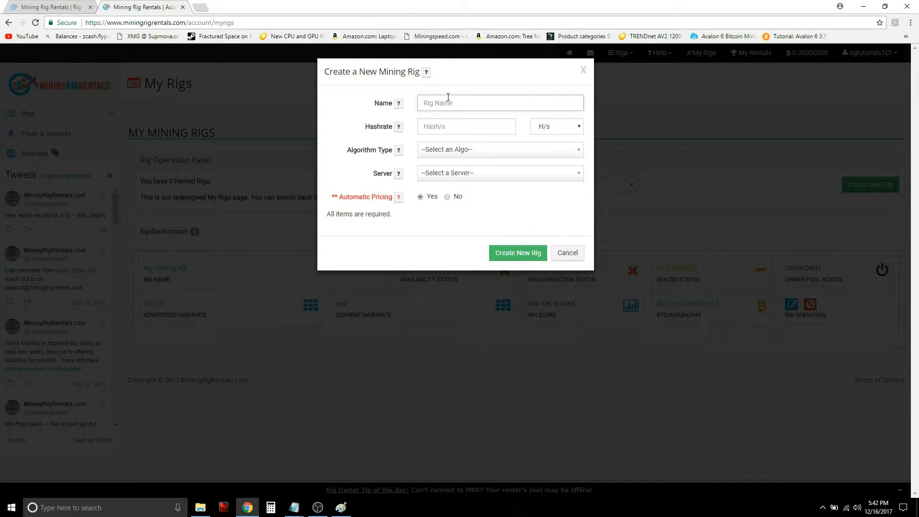
{"action": "type", "text": "My minin"}
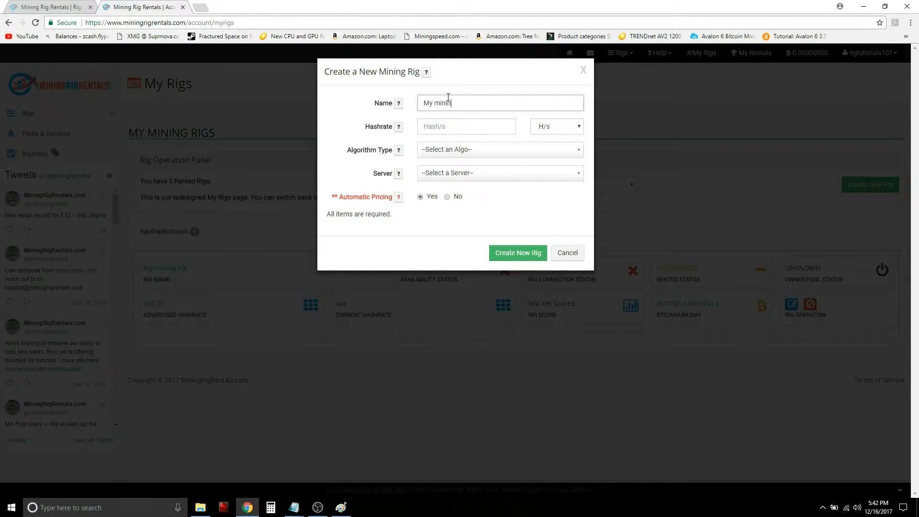
{"action": "type", "text": "g rig"}
{"action": "key", "text": "Tab"}
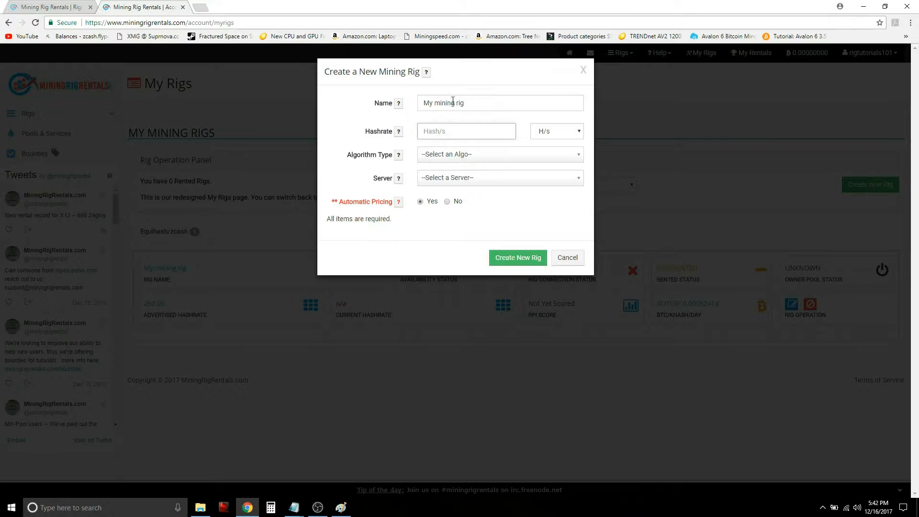
Set the new rig's hashrate to 260 with H/s as the unit.
{"action": "left_click", "coordinate": [465, 128]}
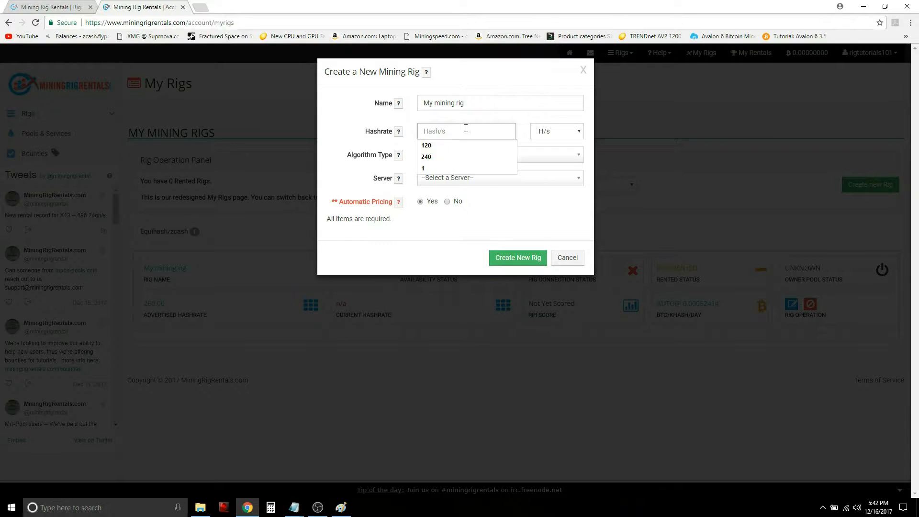
{"action": "type", "text": "260"}
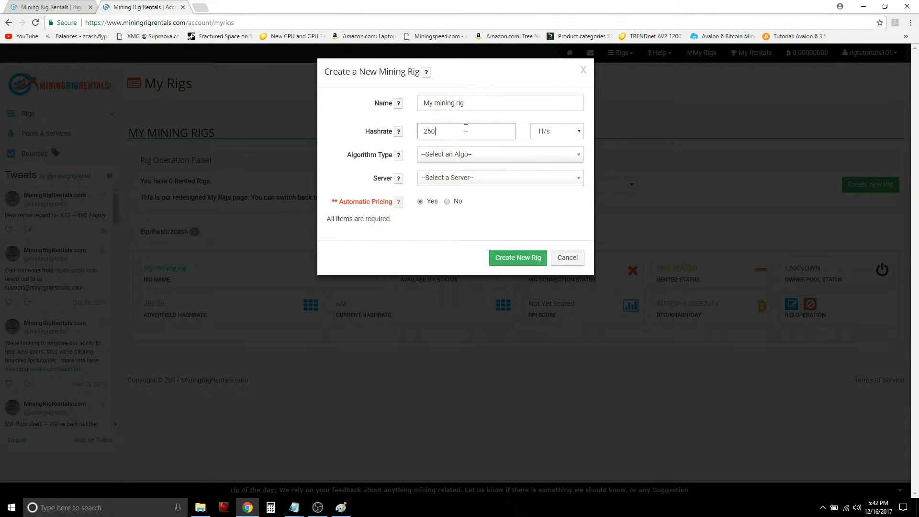
{"action": "left_click", "coordinate": [558, 134]}
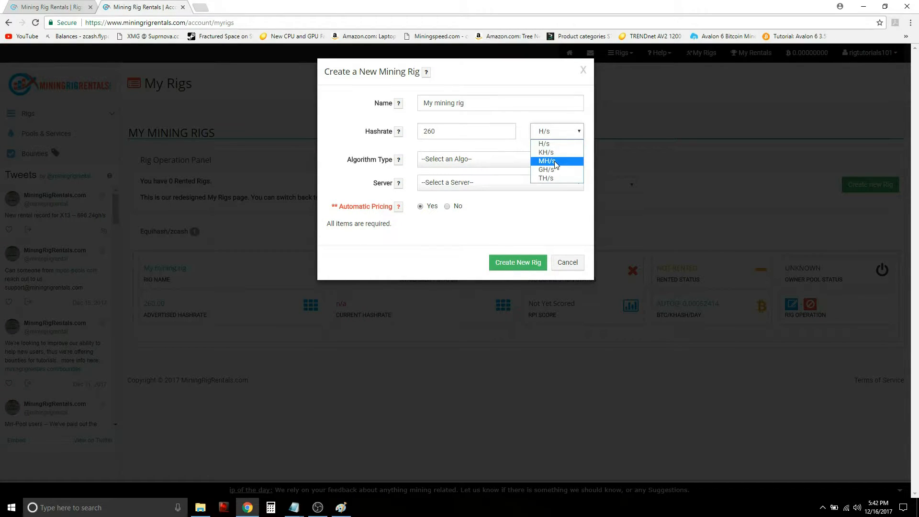
{"action": "left_click", "coordinate": [575, 131]}
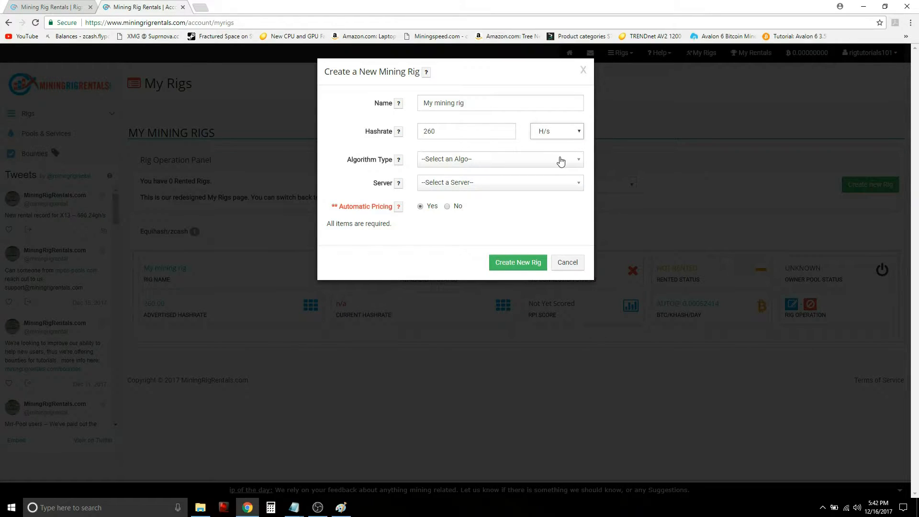
Choose the Equihash/zcash algorithm and the us-west01.miningrigrentals.com server, and create the rig with automatic pricing kept on.
{"action": "left_click", "coordinate": [496, 166]}
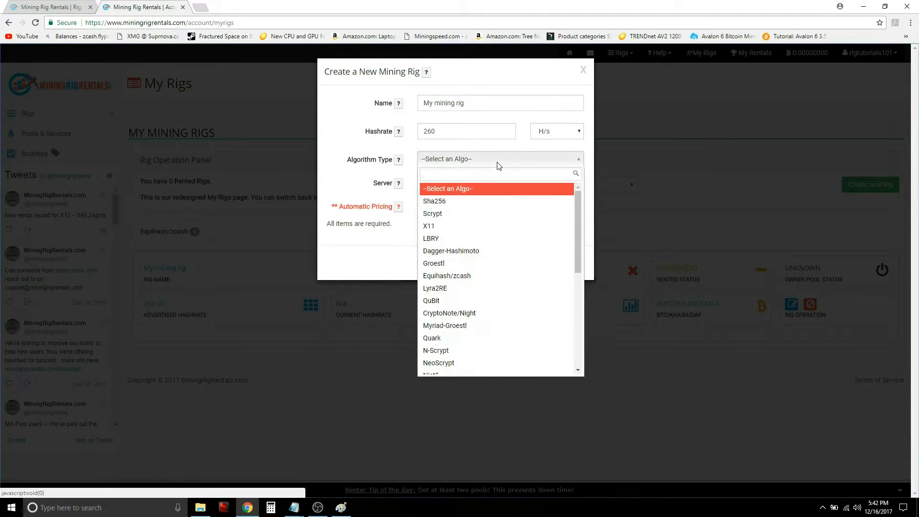
{"action": "left_click", "coordinate": [495, 278]}
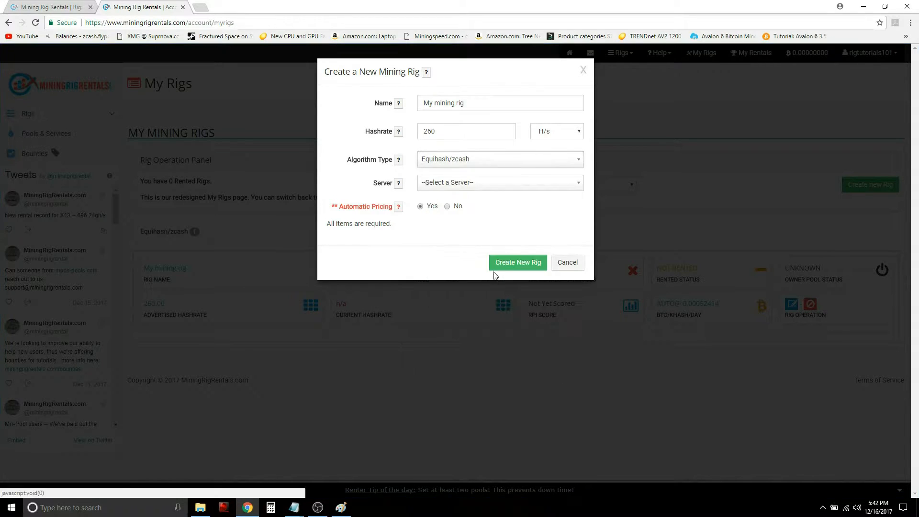
{"action": "left_click", "coordinate": [479, 184]}
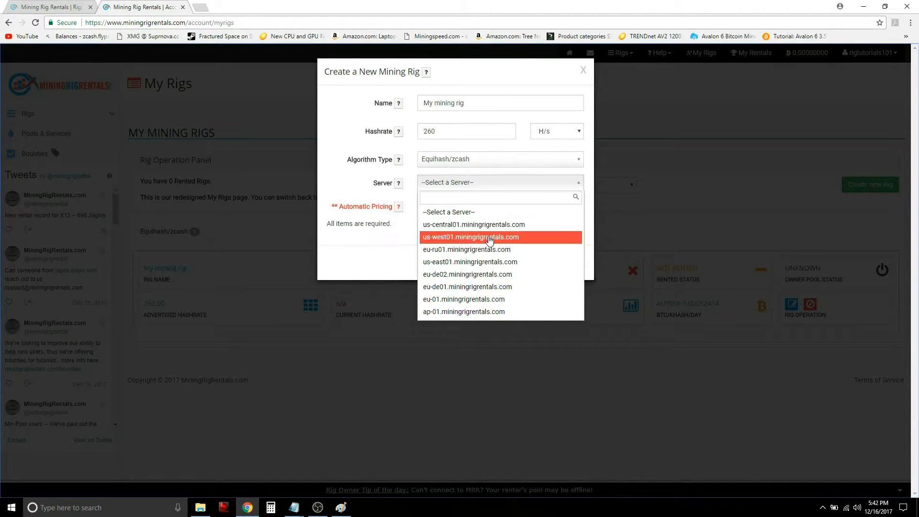
{"action": "left_click", "coordinate": [460, 243]}
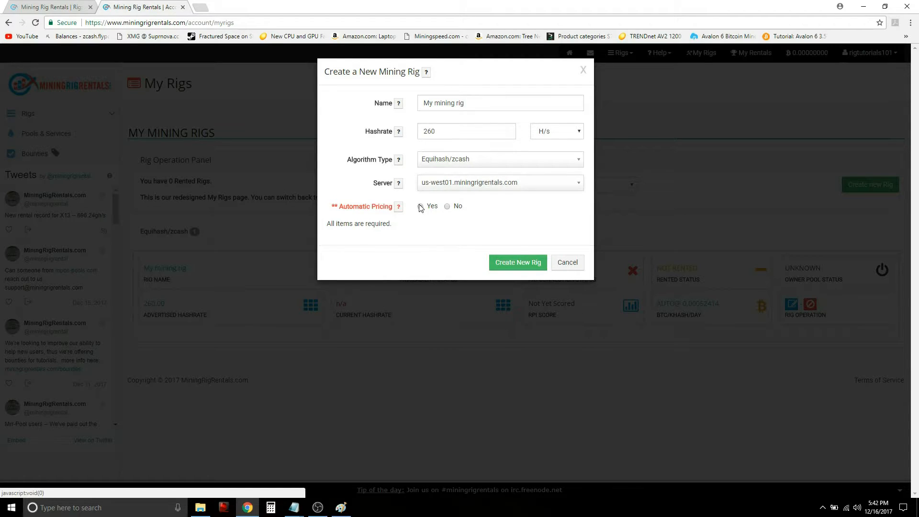
{"action": "left_click", "coordinate": [510, 263]}
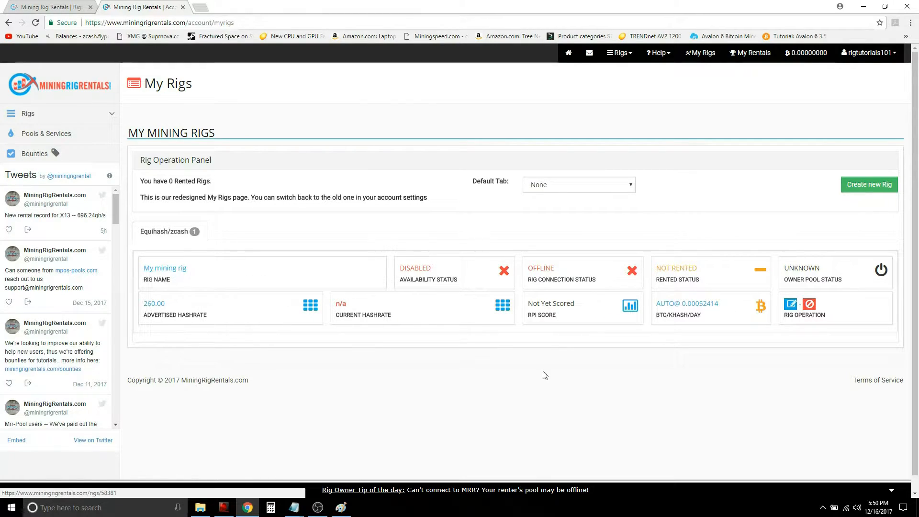
Open "My mining rig" for editing and look over its configuration, rig details and pool settings.
{"action": "left_click", "coordinate": [792, 305]}
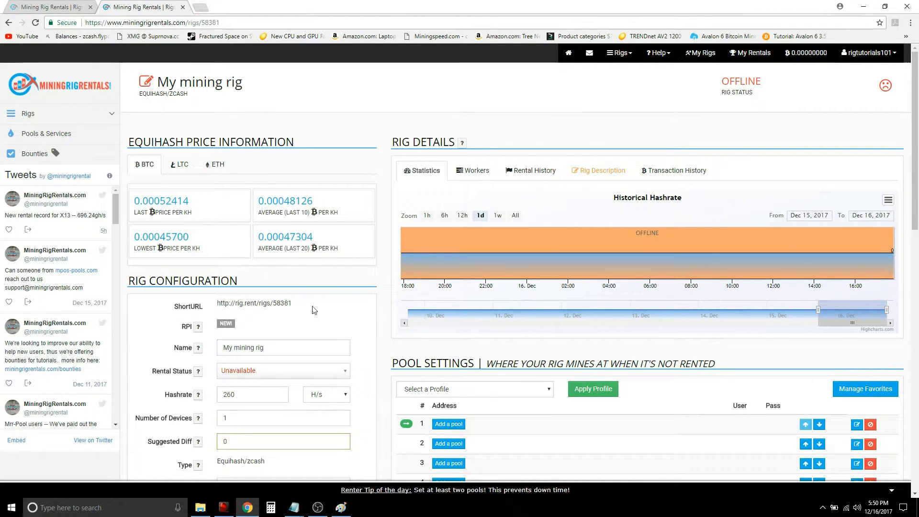
{"action": "scroll", "coordinate": [432, 343], "scroll_direction": "down", "scroll_amount": 5}
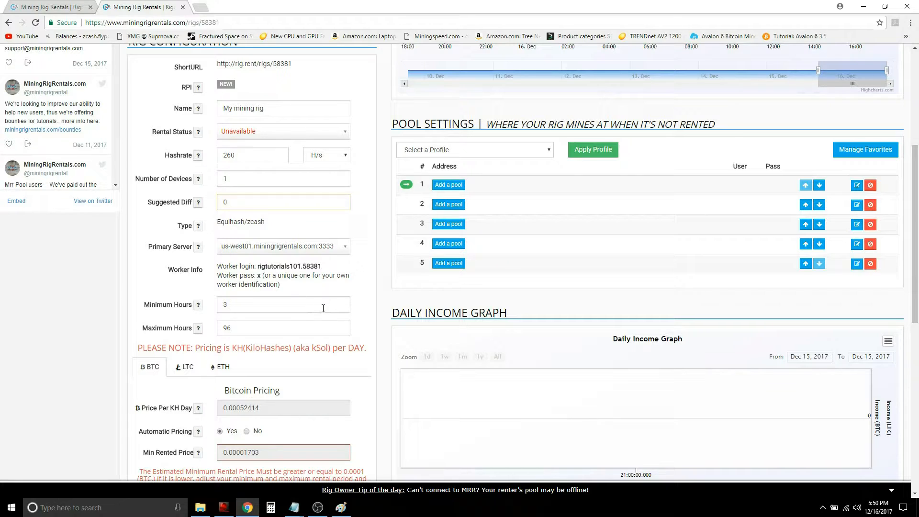
{"action": "scroll", "coordinate": [296, 361], "scroll_direction": "down", "scroll_amount": 2}
{"action": "scroll", "coordinate": [437, 324], "scroll_direction": "up", "scroll_amount": 2}
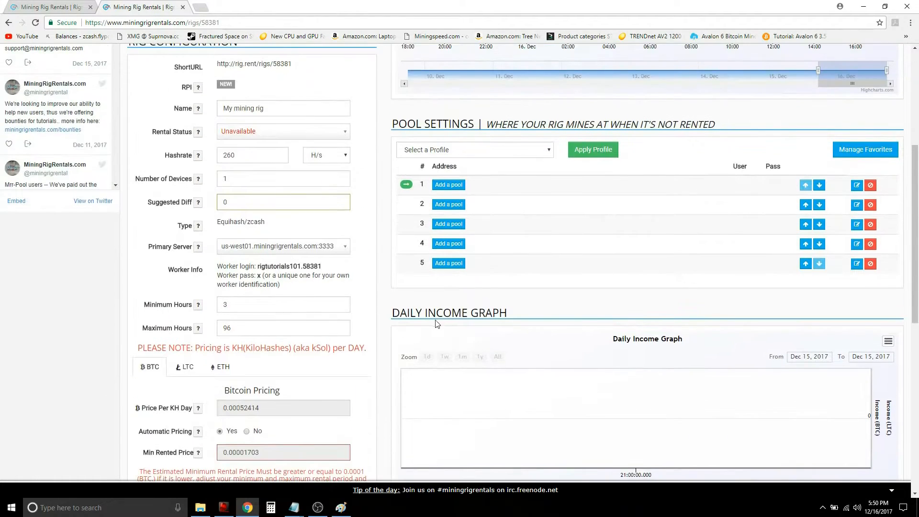
{"action": "scroll", "coordinate": [437, 324], "scroll_direction": "up", "scroll_amount": 4}
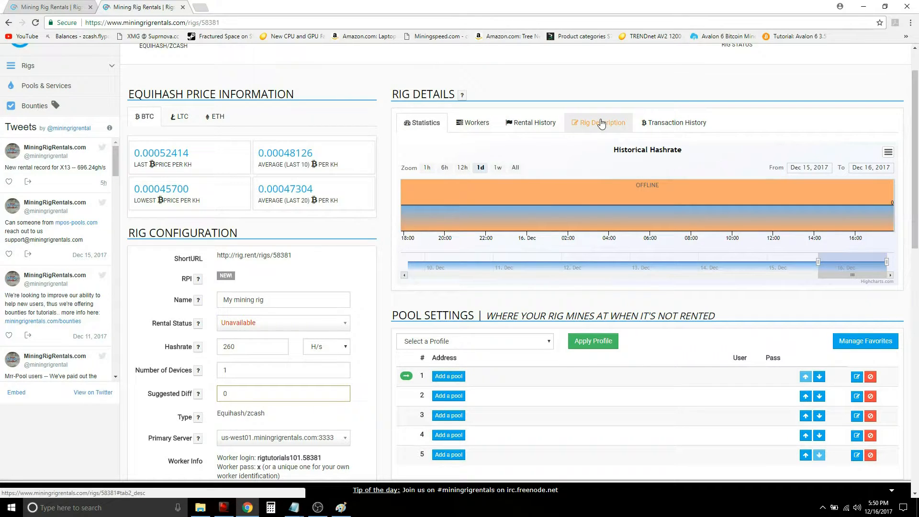
{"action": "scroll", "coordinate": [466, 391], "scroll_direction": "down", "scroll_amount": 2}
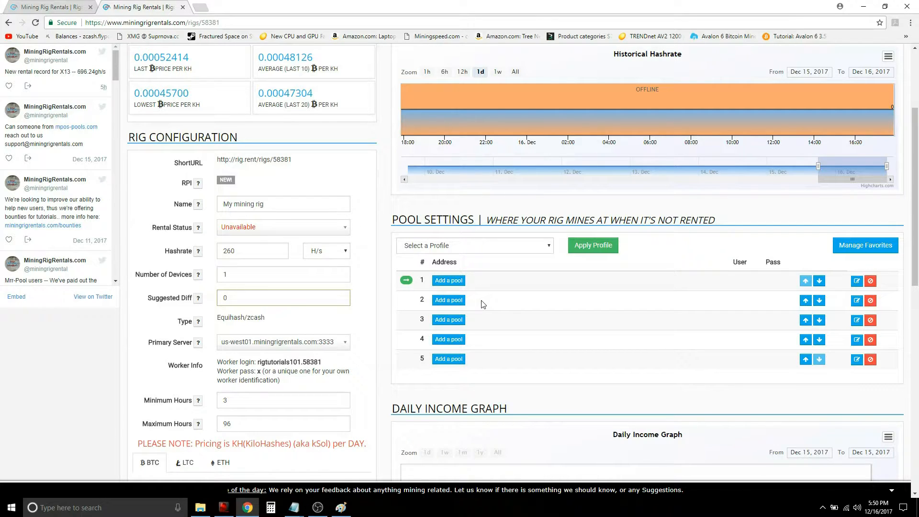
Start defining pool 1 and set its host to zec.suprnova.cc:2142, copied from the Notepad notes without the stratum+tcp:// prefix.
{"action": "left_click", "coordinate": [458, 283]}
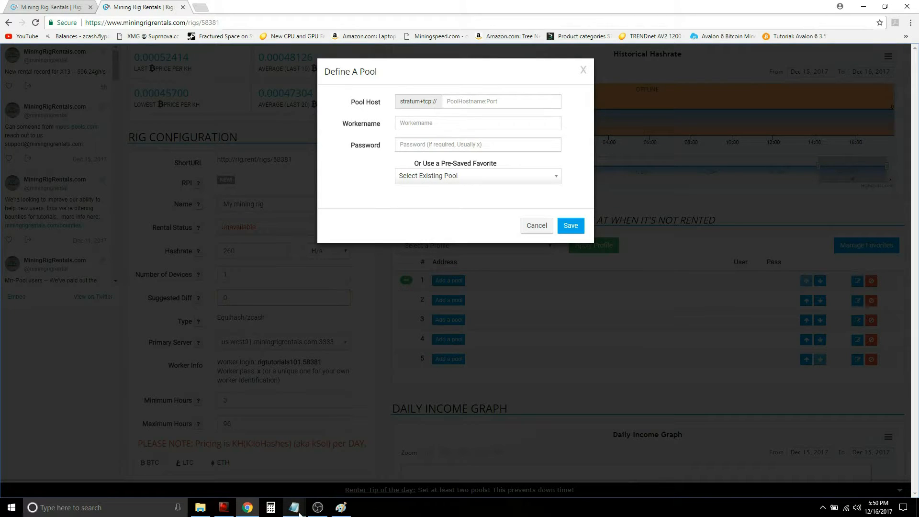
{"action": "mouse_move", "coordinate": [299, 514]}
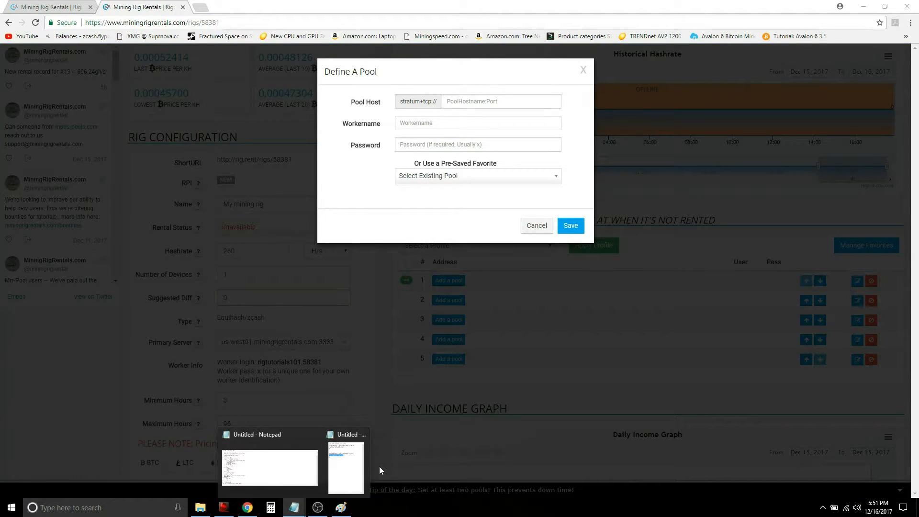
{"action": "left_click", "coordinate": [361, 462]}
{"action": "left_click", "coordinate": [649, 268]}
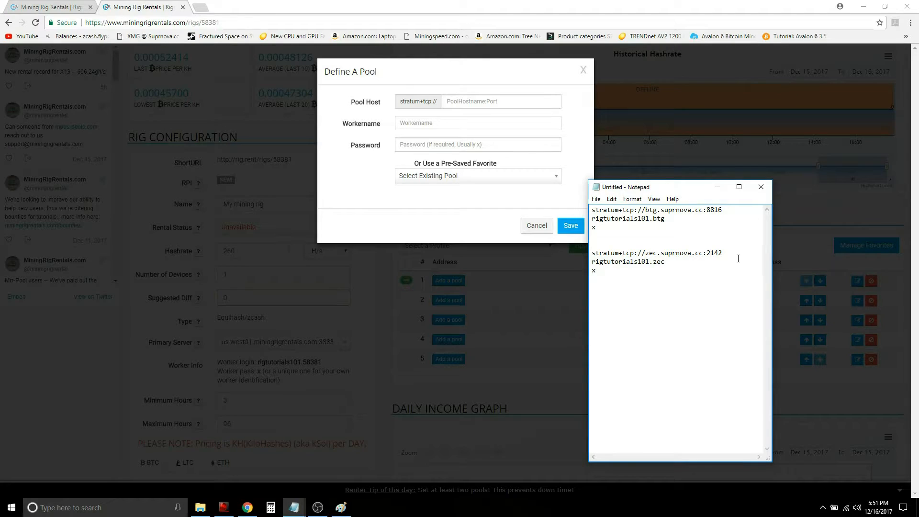
{"action": "left_click_drag", "start_coordinate": [726, 250], "coordinate": [646, 252]}
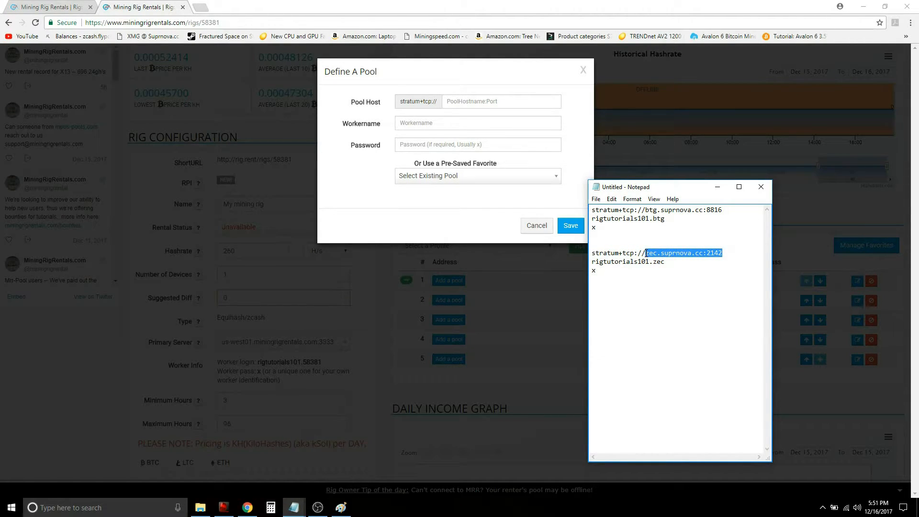
{"action": "right_click", "coordinate": [655, 254]}
{"action": "left_click", "coordinate": [667, 278]}
{"action": "left_click", "coordinate": [476, 101]}
{"action": "right_click", "coordinate": [476, 102]}
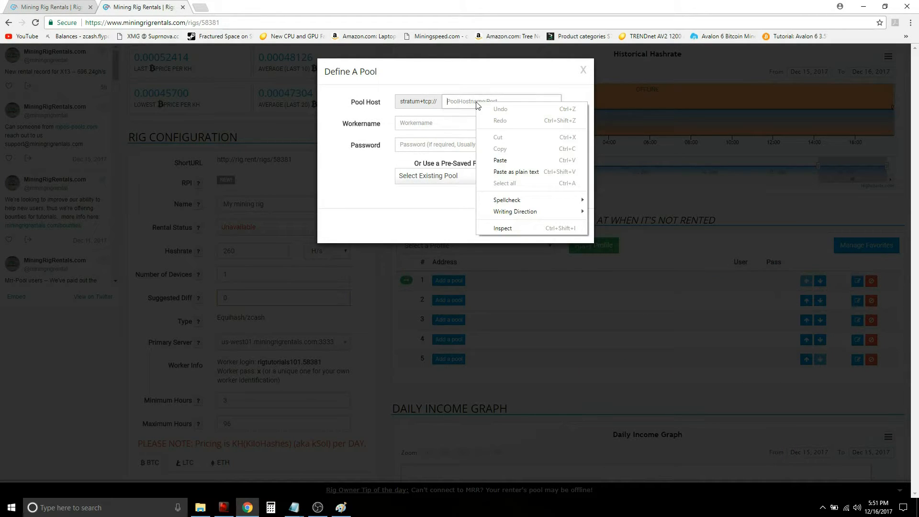
{"action": "left_click", "coordinate": [503, 158]}
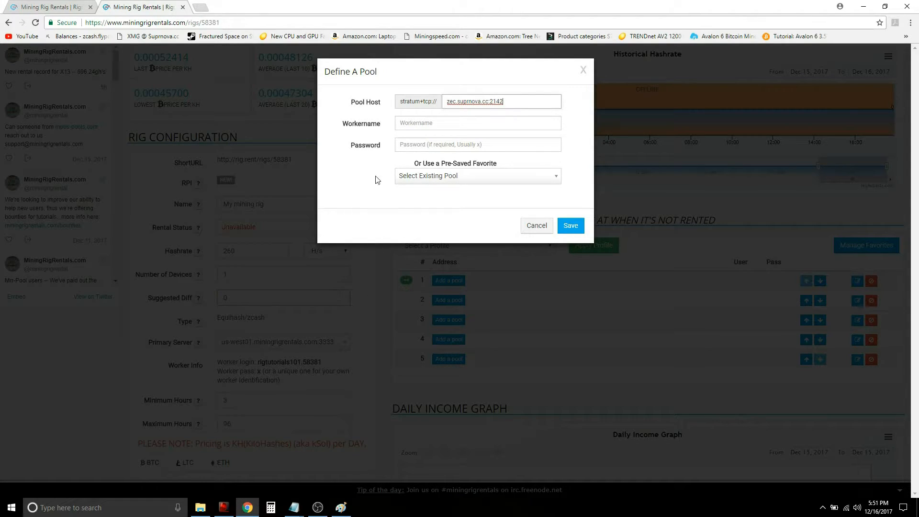
Copy the zec worker name from the Notepad notes into the pool's worker name.
{"action": "left_click", "coordinate": [294, 508]}
{"action": "left_click", "coordinate": [330, 474]}
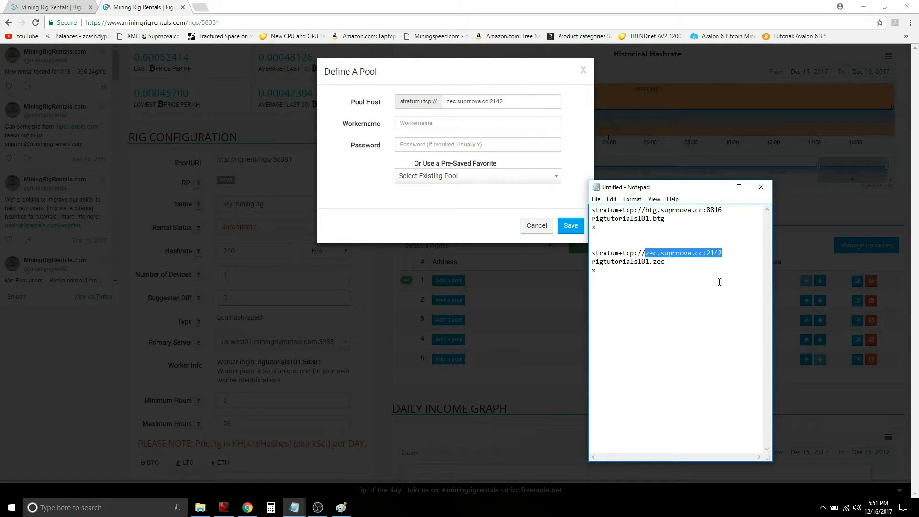
{"action": "left_click_drag", "start_coordinate": [666, 262], "coordinate": [592, 262]}
{"action": "right_click", "coordinate": [620, 262]}
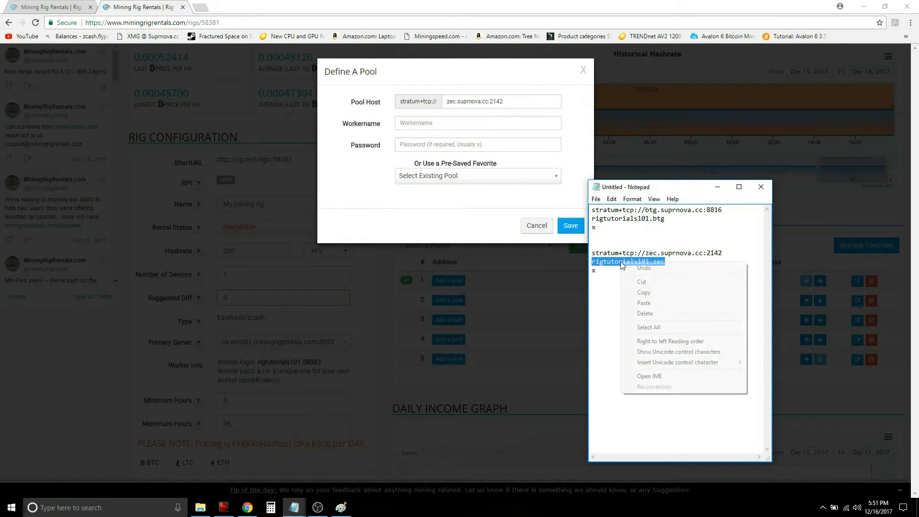
{"action": "left_click", "coordinate": [643, 292]}
{"action": "left_click", "coordinate": [453, 123]}
{"action": "right_click", "coordinate": [437, 124]}
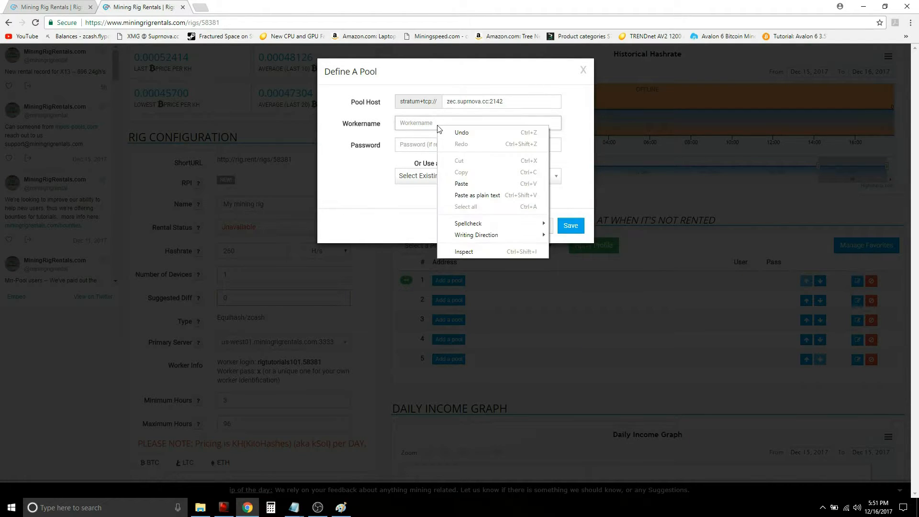
{"action": "left_click", "coordinate": [461, 183]}
Enter the pool password and save pool 1.
{"action": "left_click", "coordinate": [422, 146]}
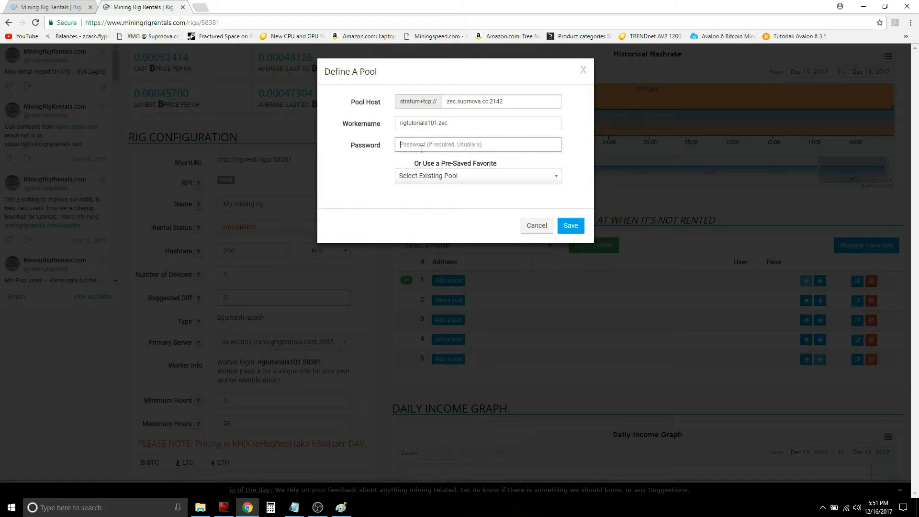
{"action": "type", "text": "x"}
{"action": "left_click", "coordinate": [572, 227]}
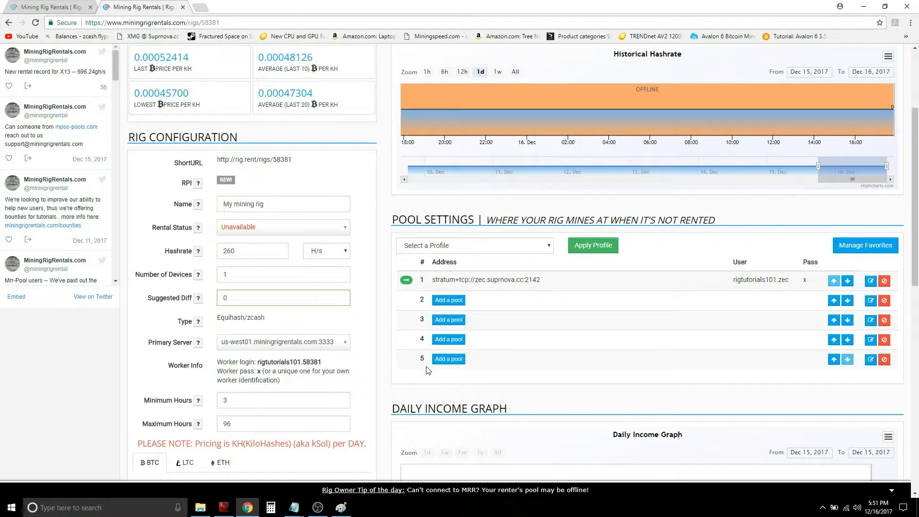
Add the pre-saved favorite BTG.Suprnova.cc as pool 2 and move it up to first priority.
{"action": "left_click", "coordinate": [454, 300]}
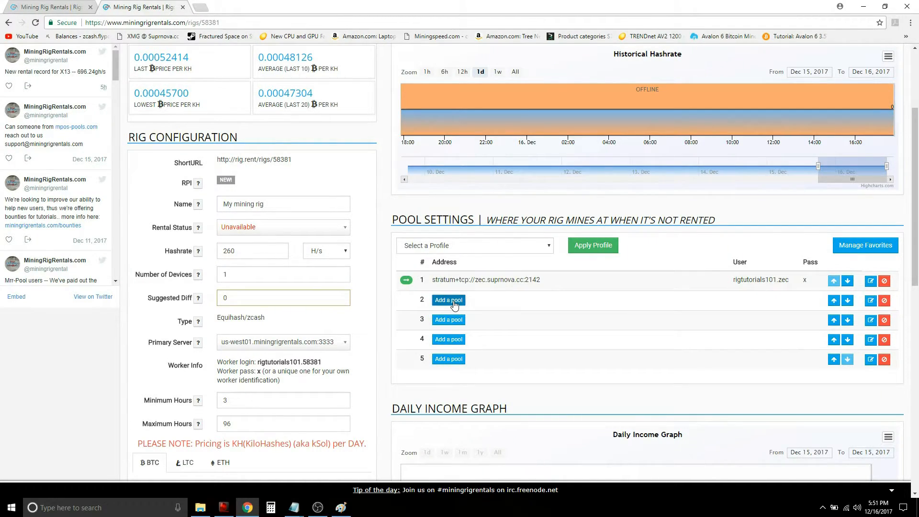
{"action": "left_click", "coordinate": [556, 179]}
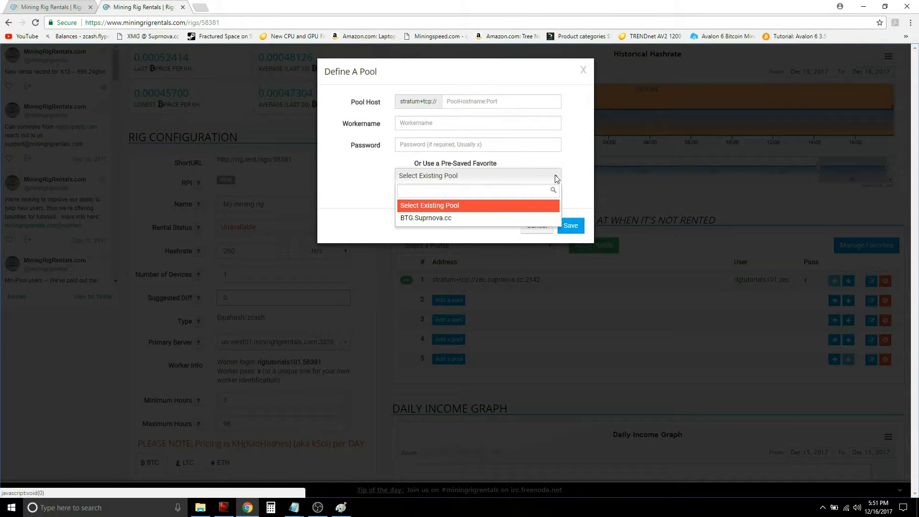
{"action": "left_click", "coordinate": [429, 219]}
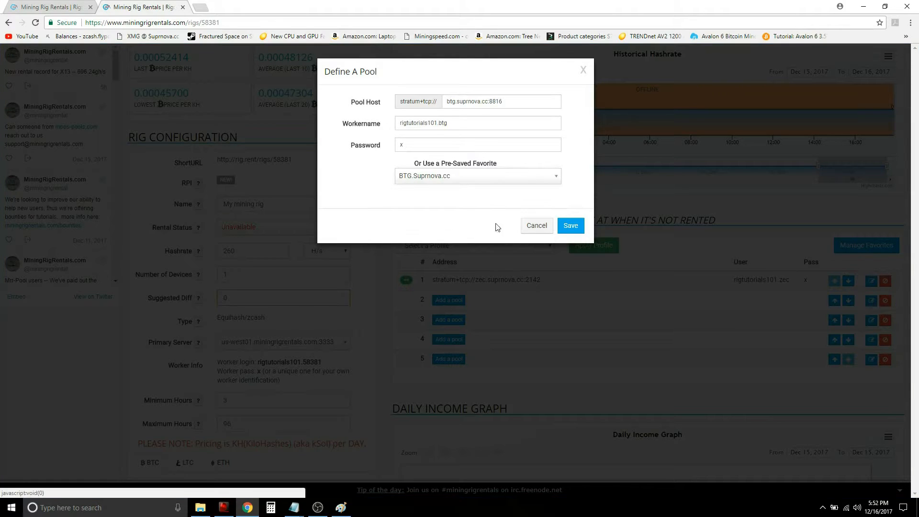
{"action": "left_click", "coordinate": [573, 223]}
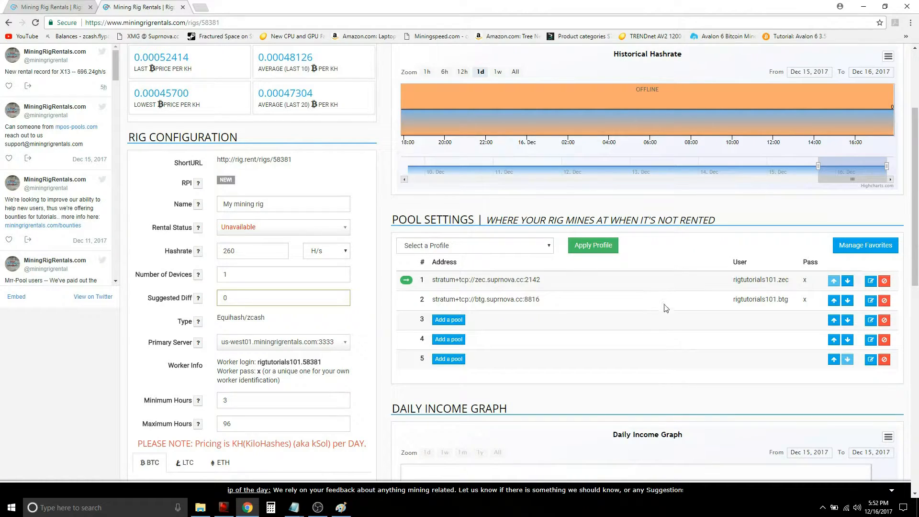
{"action": "left_click", "coordinate": [833, 301]}
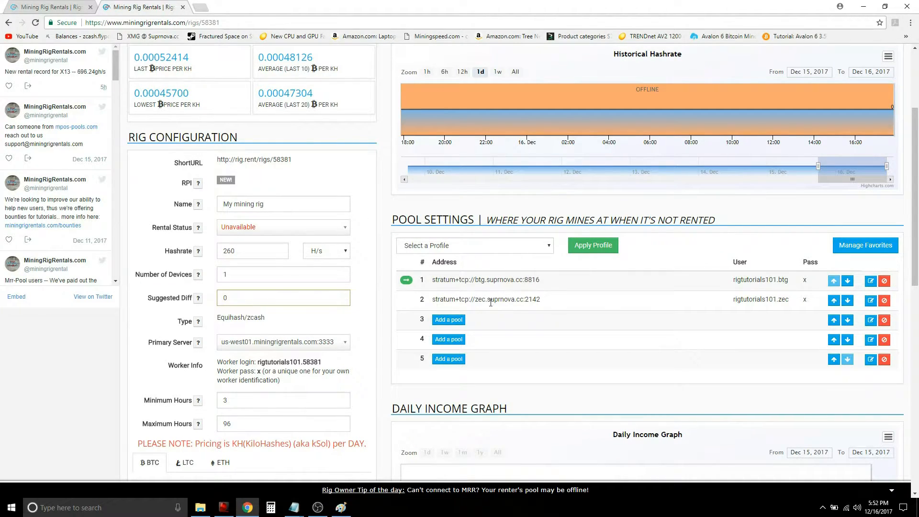
Move the zec.suprnova.cc:2142 pool up to first priority in the rig's pool settings.
{"action": "left_click", "coordinate": [834, 301]}
{"action": "scroll", "coordinate": [838, 304], "scroll_direction": "down", "scroll_amount": 2}
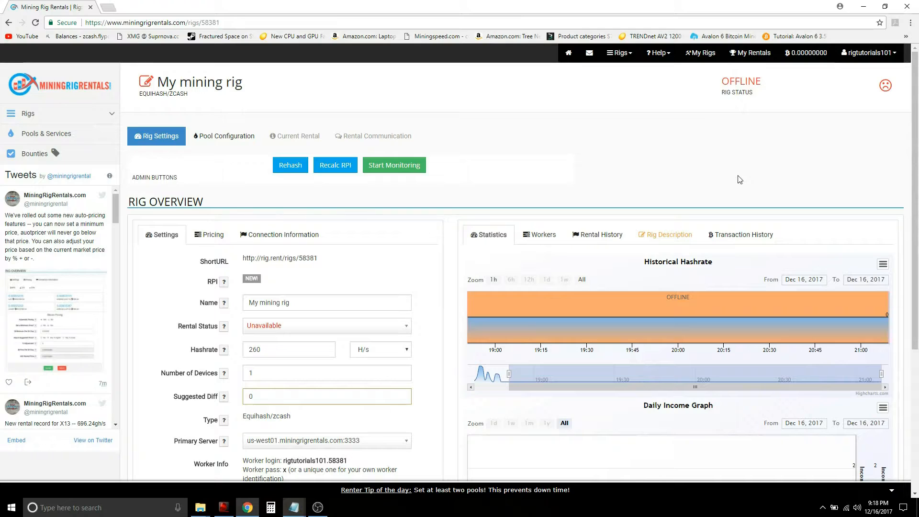
Set the rig description to "GTX 1060 260 H/s" and update it.
{"action": "left_click", "coordinate": [679, 246]}
{"action": "left_click", "coordinate": [595, 322]}
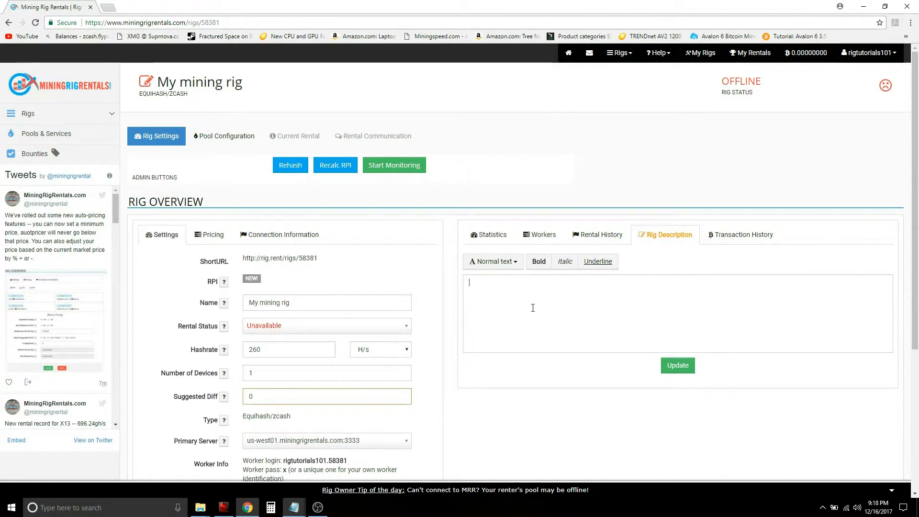
{"action": "type", "text": "GTX"}
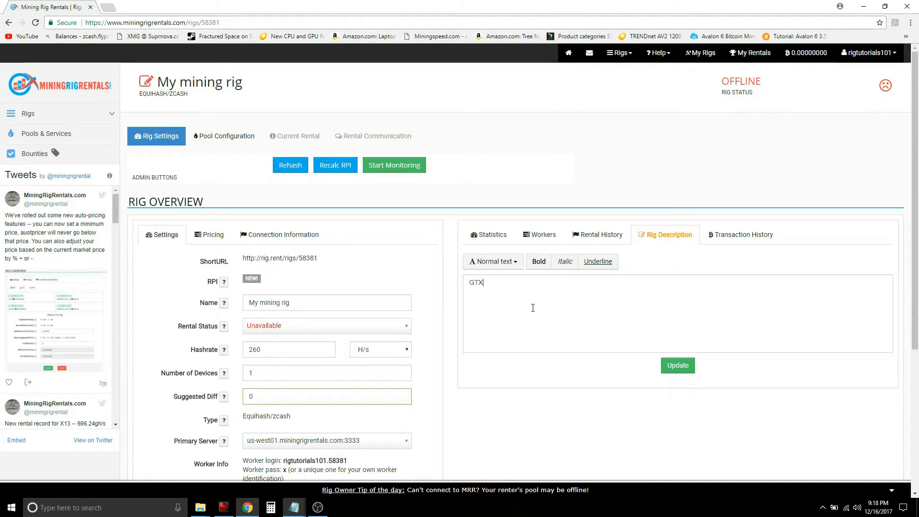
{"action": "type", "text": " 1060 260 "}
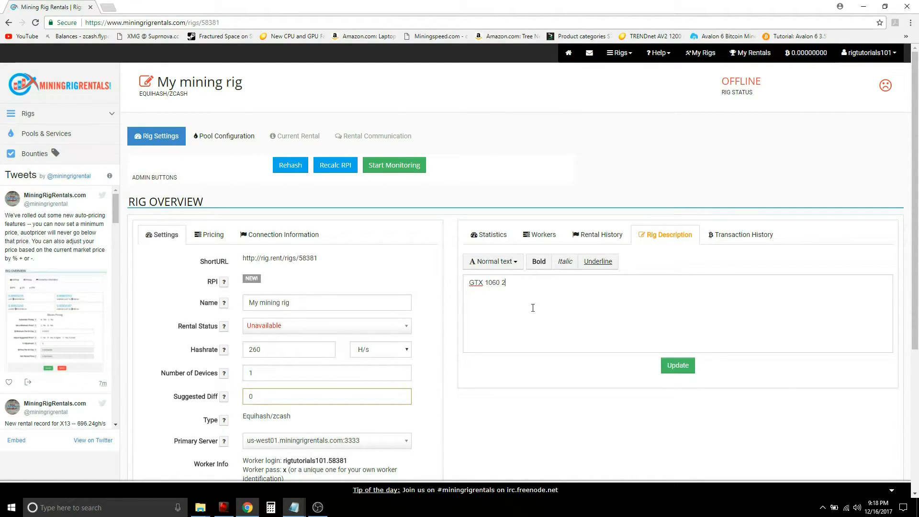
{"action": "type", "text": "H/s"}
{"action": "left_click", "coordinate": [678, 366]}
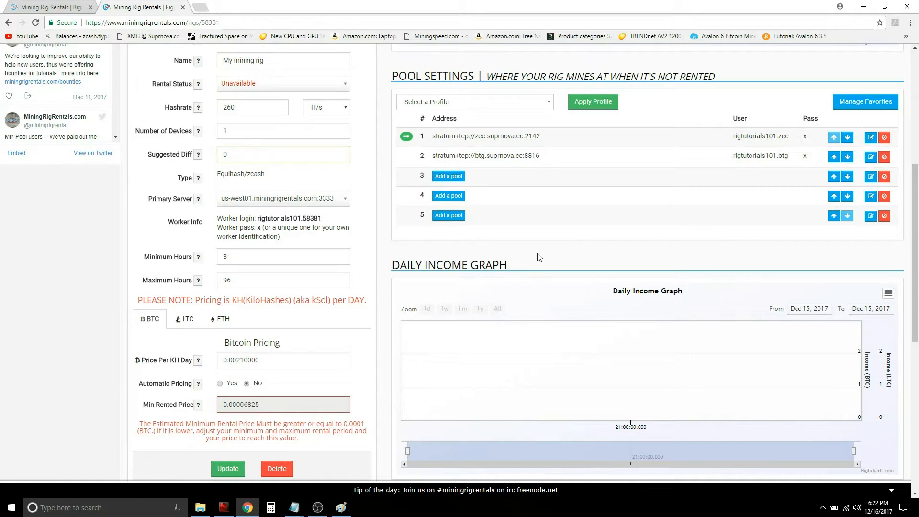
Examine the minimum and maximum rental hours, the Bitcoin price per KH day and the minimum rental price requirement.
{"action": "scroll", "coordinate": [538, 257], "scroll_direction": "down", "scroll_amount": 2}
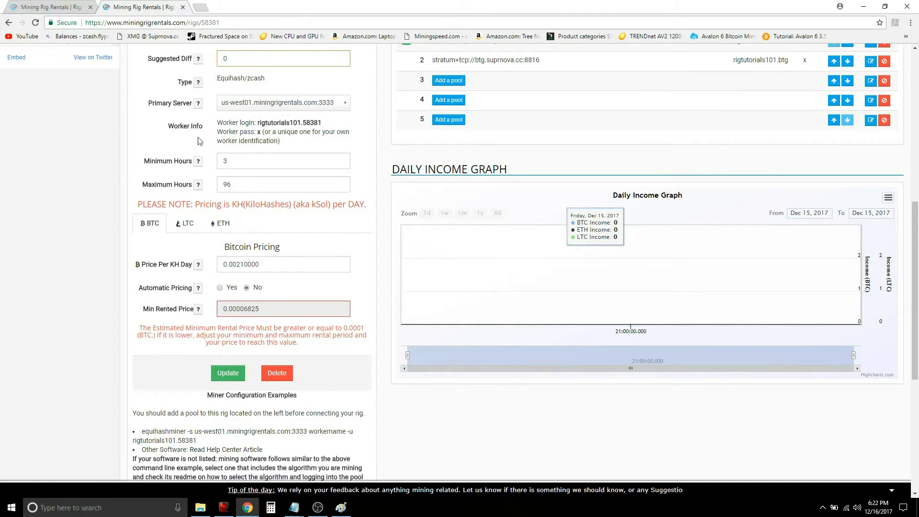
{"action": "left_click_drag", "start_coordinate": [253, 163], "coordinate": [205, 179]}
{"action": "left_click", "coordinate": [248, 181]}
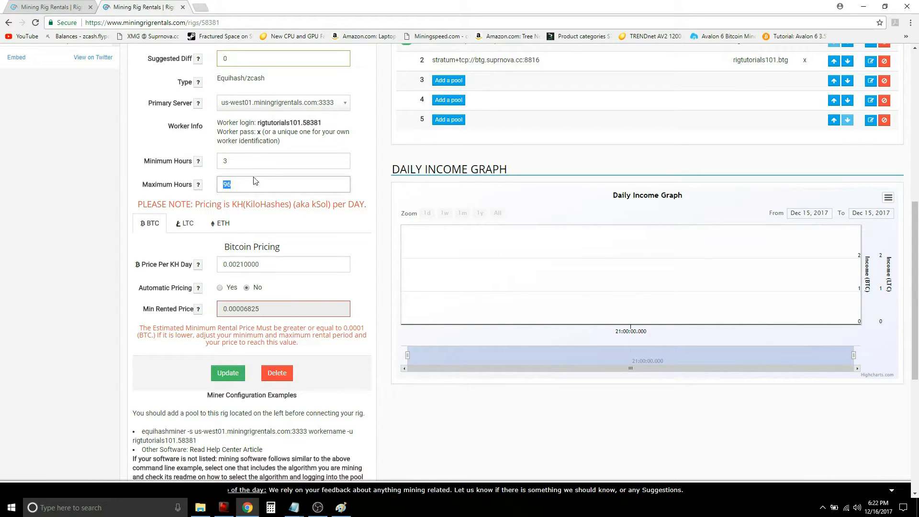
{"action": "scroll", "coordinate": [279, 178], "scroll_direction": "down", "scroll_amount": 1}
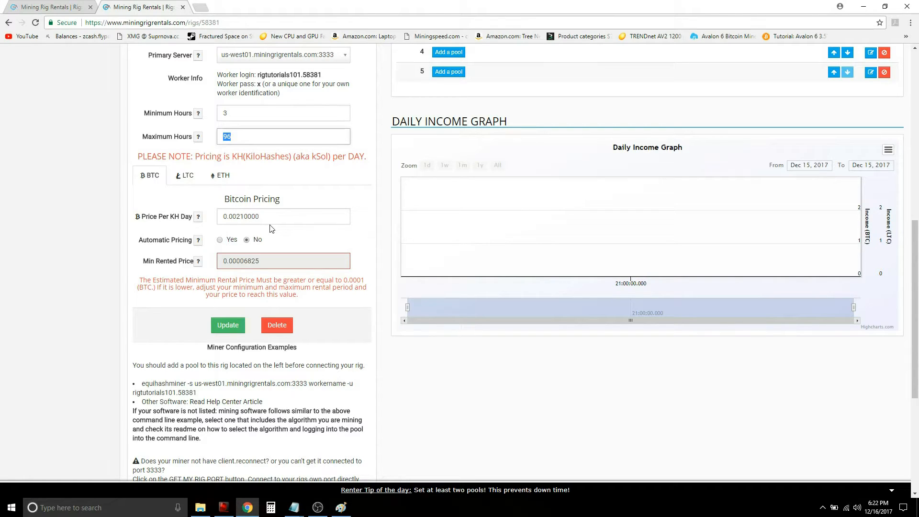
{"action": "left_click_drag", "start_coordinate": [267, 218], "coordinate": [221, 217]}
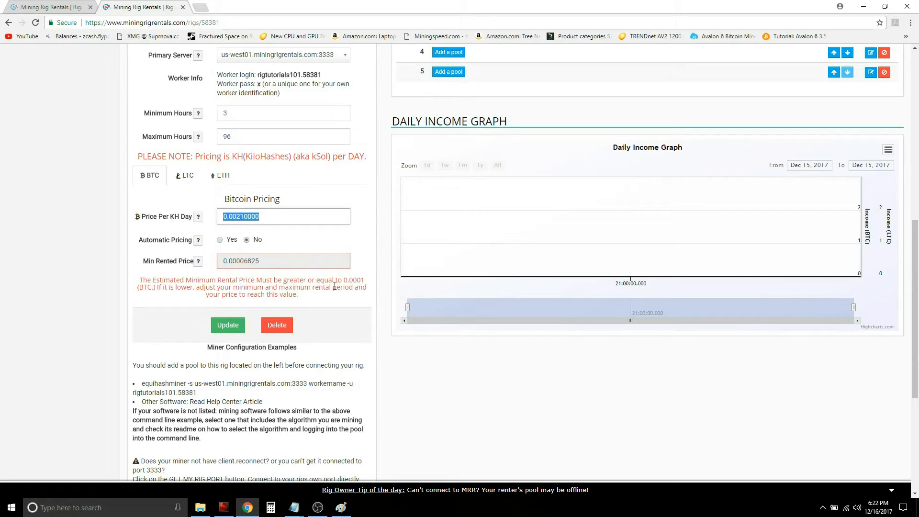
{"action": "left_click_drag", "start_coordinate": [347, 280], "coordinate": [369, 285]}
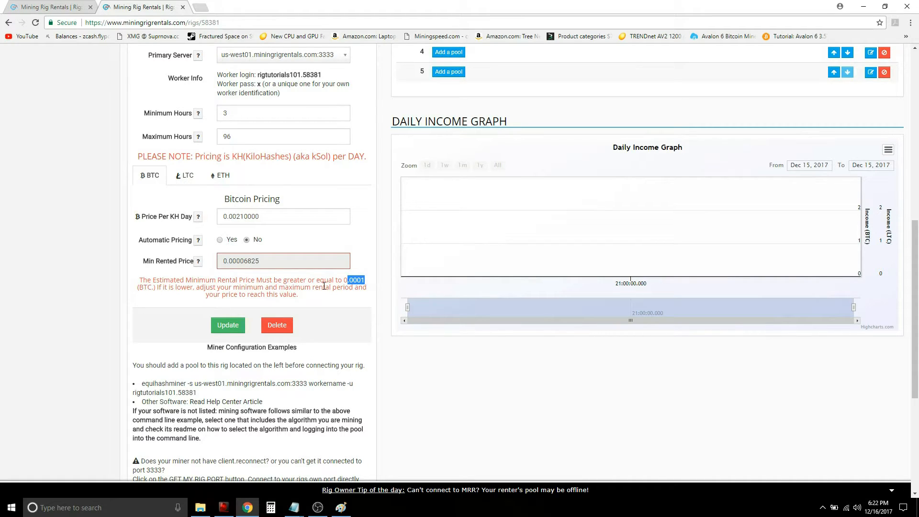
{"action": "left_click", "coordinate": [344, 282]}
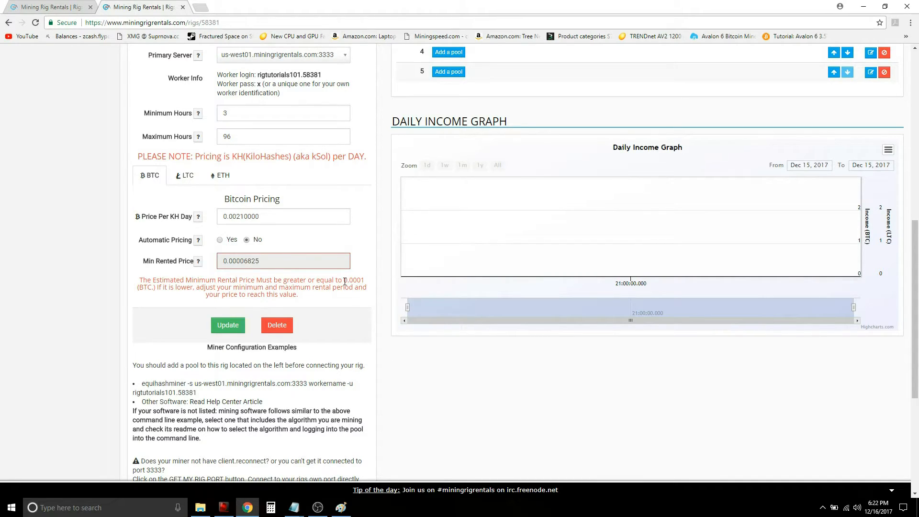
{"action": "left_click_drag", "start_coordinate": [272, 218], "coordinate": [239, 220]}
{"action": "double_click", "coordinate": [236, 111]}
{"action": "left_click_drag", "start_coordinate": [366, 280], "coordinate": [343, 281]}
Set the Bitcoin price per KH day to 0.008 and enable automatic pricing.
{"action": "left_click_drag", "start_coordinate": [283, 220], "coordinate": [238, 221]}
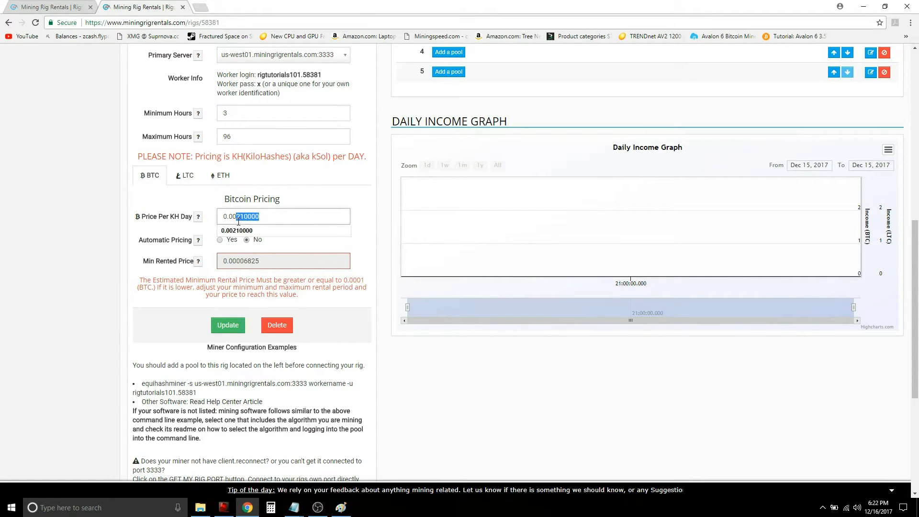
{"action": "type", "text": "8"}
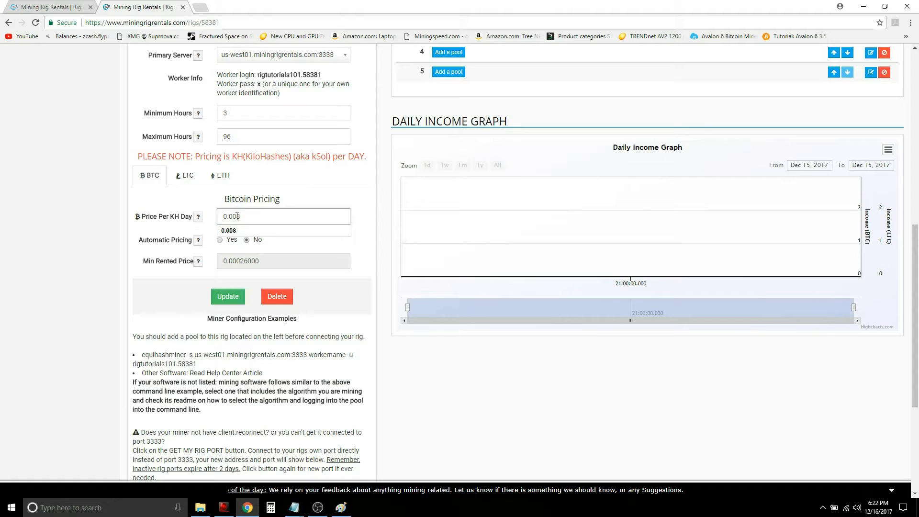
{"action": "left_click", "coordinate": [382, 231]}
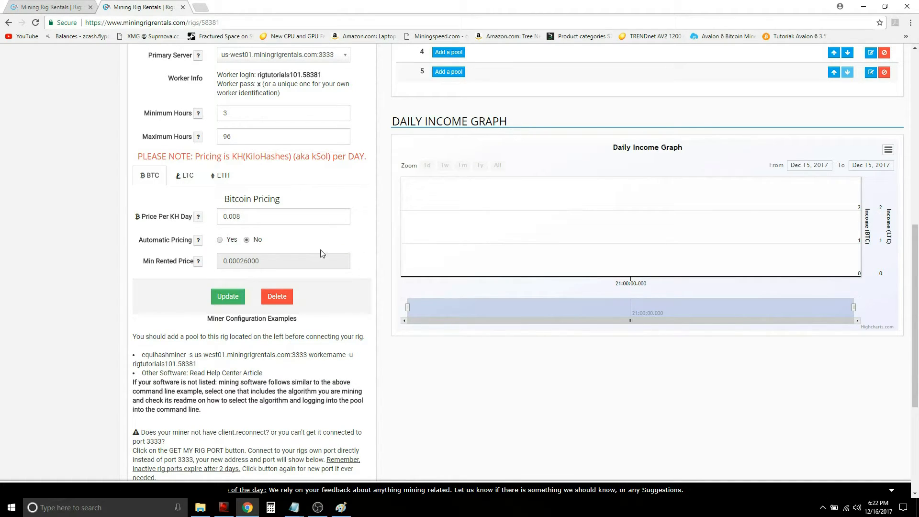
{"action": "left_click", "coordinate": [220, 241]}
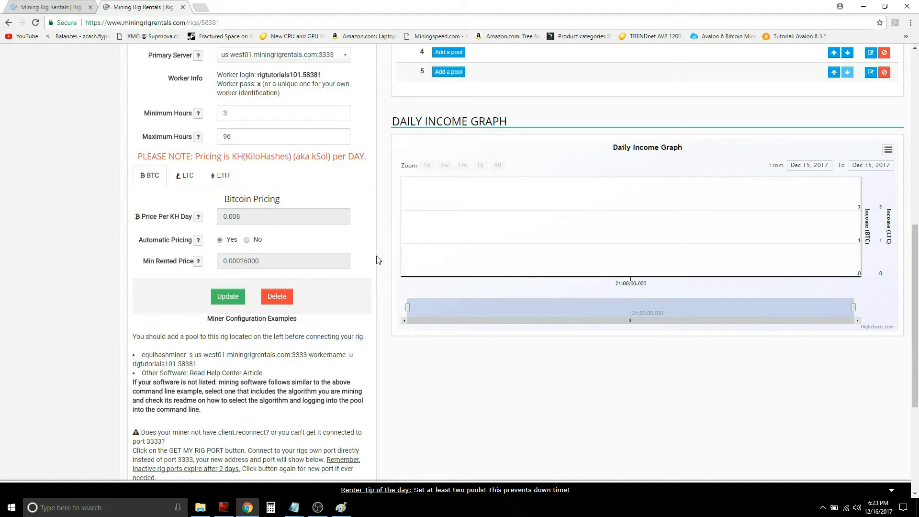
Check the Litecoin and Ethereum pricing options and update the rig configuration.
{"action": "left_click", "coordinate": [189, 178]}
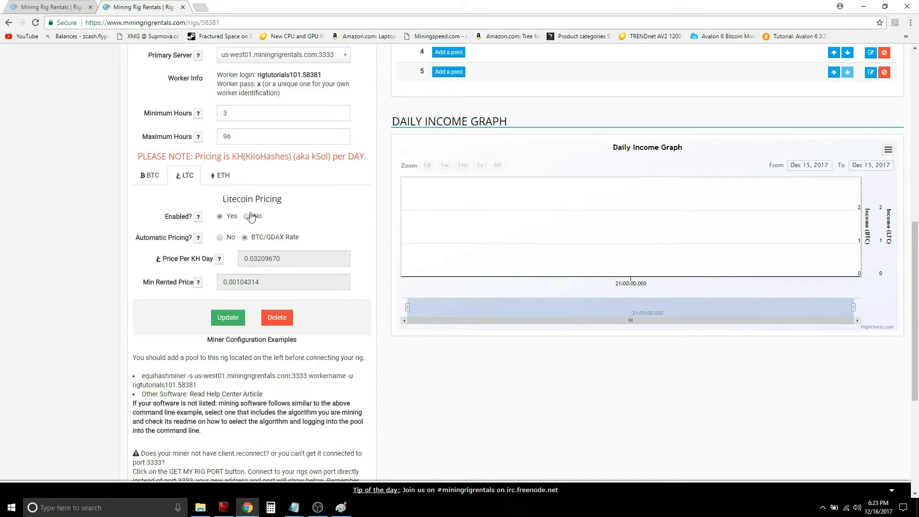
{"action": "left_click", "coordinate": [219, 176]}
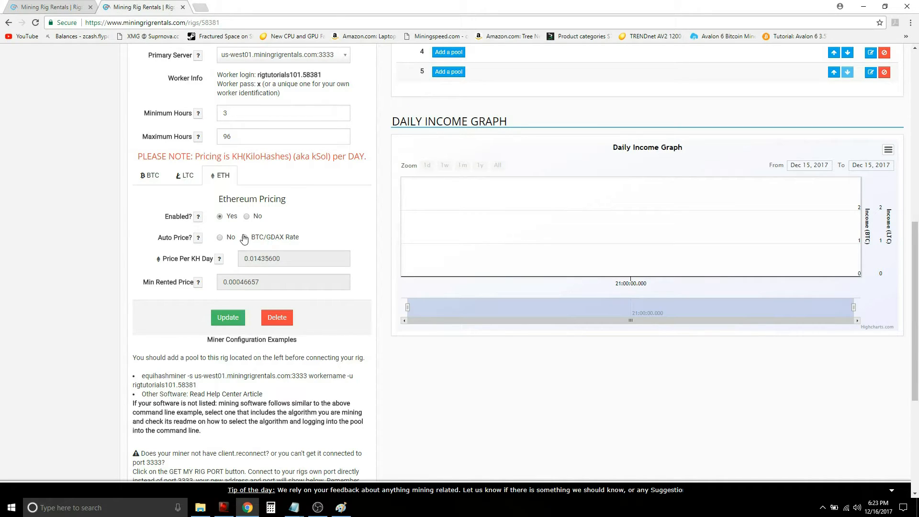
{"action": "left_click", "coordinate": [232, 320]}
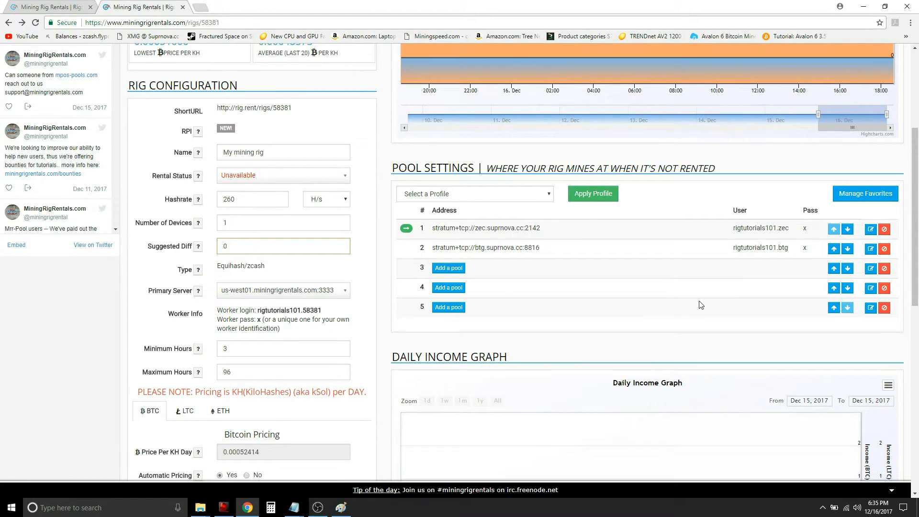
Examine the miner configuration example for the server address, port and worker login.
{"action": "scroll", "coordinate": [700, 304], "scroll_direction": "down", "scroll_amount": 10}
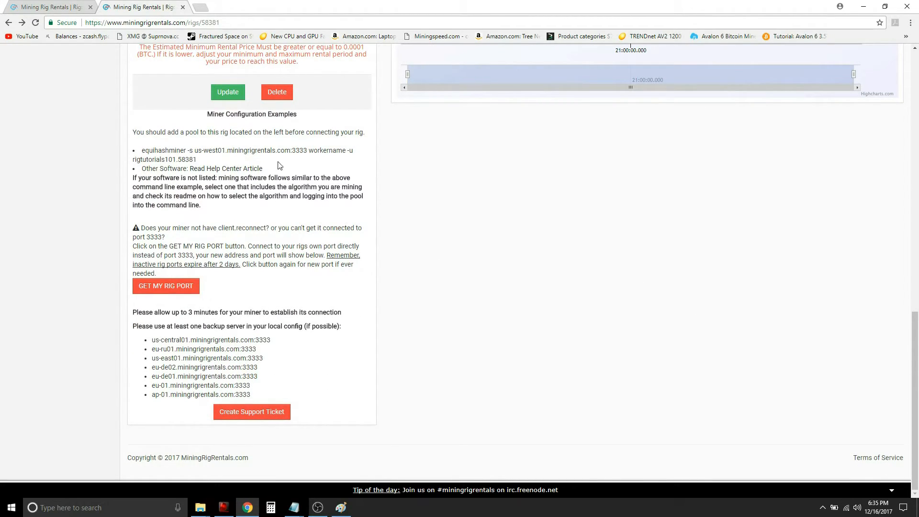
{"action": "left_click_drag", "start_coordinate": [194, 150], "coordinate": [307, 148]}
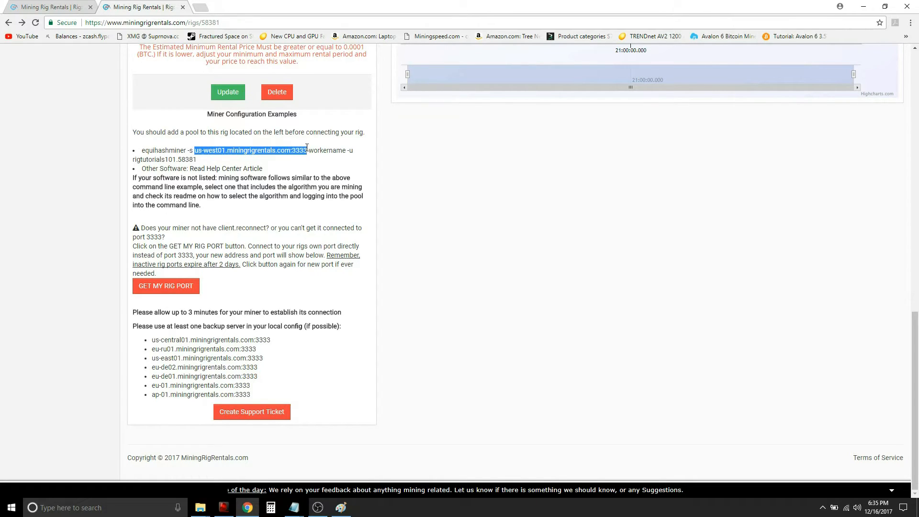
{"action": "left_click", "coordinate": [299, 170]}
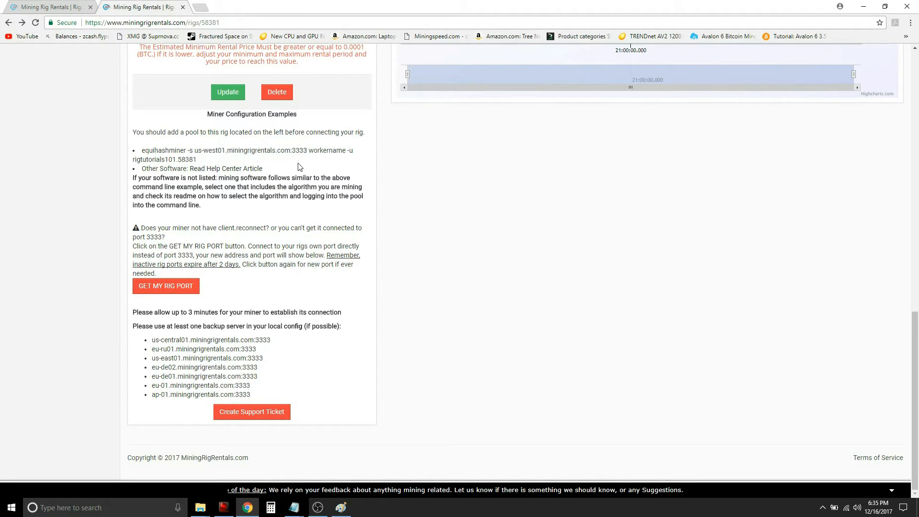
{"action": "double_click", "coordinate": [298, 151]}
{"action": "left_click", "coordinate": [296, 186]}
{"action": "left_click_drag", "start_coordinate": [205, 163], "coordinate": [134, 160]}
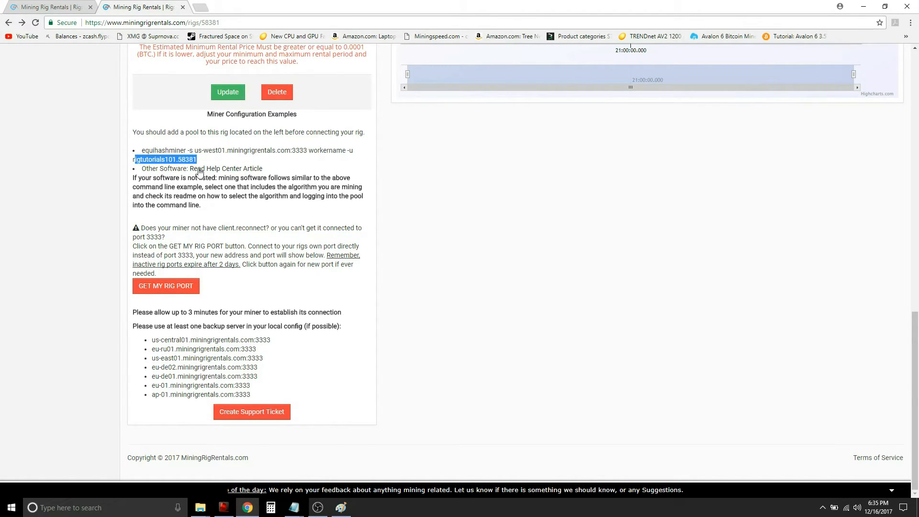
{"action": "left_click", "coordinate": [281, 218]}
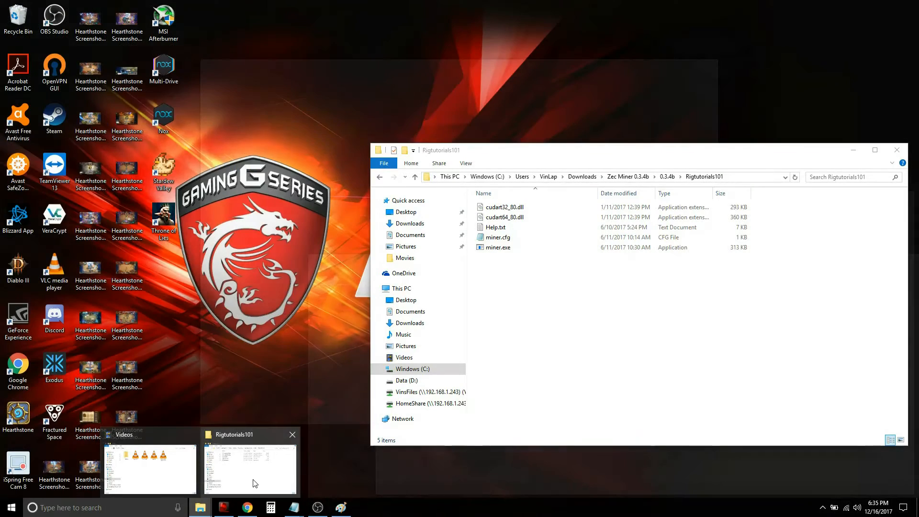
Switch to the Rigtutorials101 folder in File Explorer and look over the miner program files.
{"action": "left_click", "coordinate": [251, 463]}
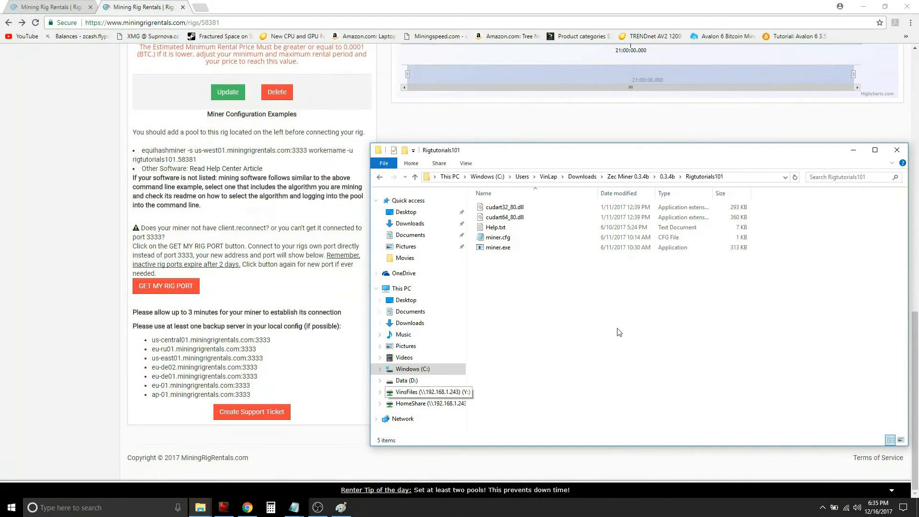
{"action": "left_click_drag", "start_coordinate": [703, 286], "coordinate": [507, 208]}
{"action": "left_click", "coordinate": [552, 313]}
Switch to the Notepad window with the miner commands and examine the first command's server, user, password and port parameters.
{"action": "mouse_move", "coordinate": [302, 508]}
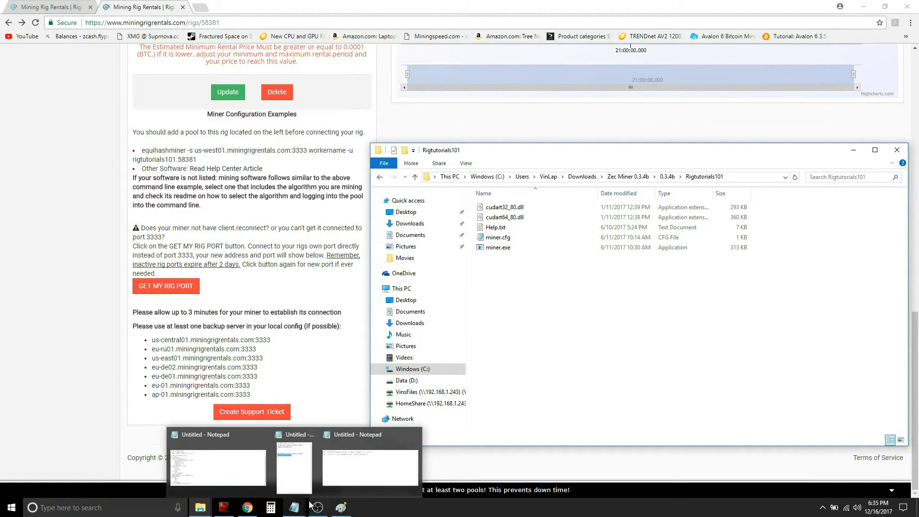
{"action": "left_click", "coordinate": [345, 482]}
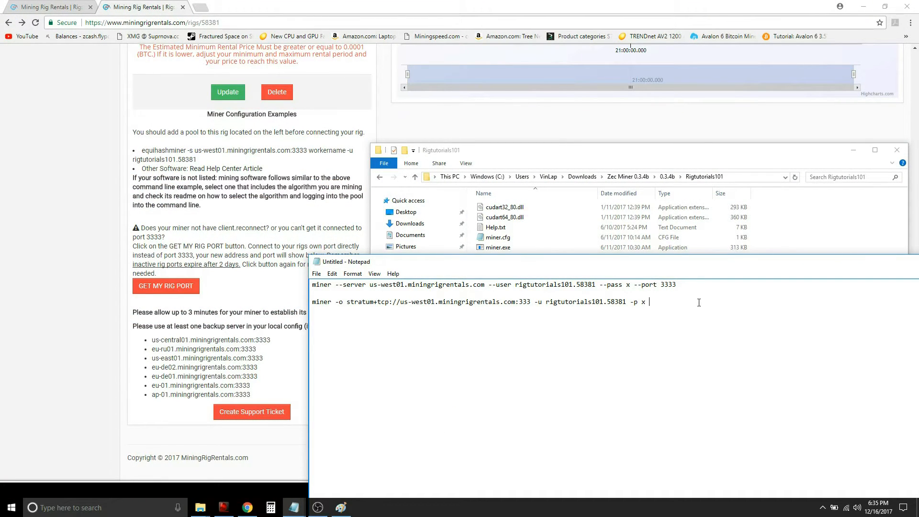
{"action": "left_click_drag", "start_coordinate": [699, 286], "coordinate": [309, 283]}
{"action": "left_click", "coordinate": [435, 301]}
{"action": "left_click_drag", "start_coordinate": [370, 285], "coordinate": [597, 285]}
{"action": "left_click", "coordinate": [483, 295]}
{"action": "left_click", "coordinate": [569, 320]}
{"action": "left_click_drag", "start_coordinate": [602, 284], "coordinate": [679, 287]}
{"action": "left_click", "coordinate": [636, 286]}
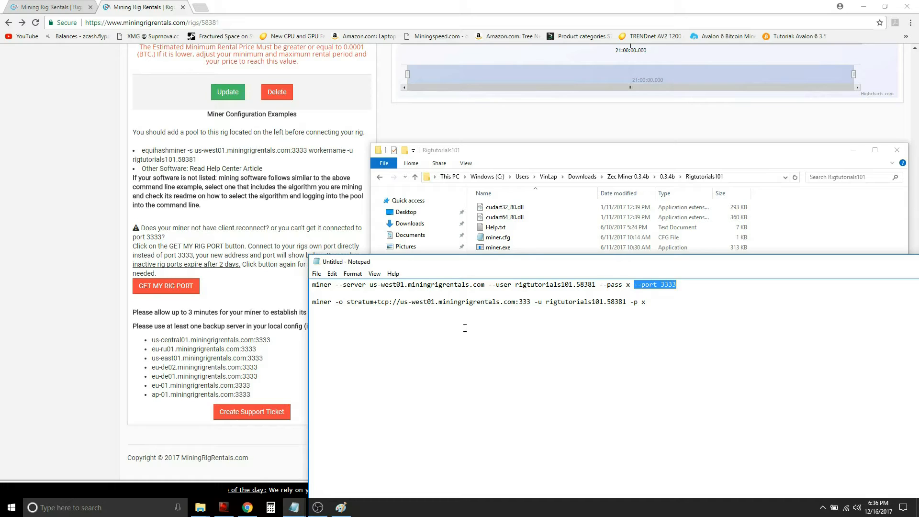
{"action": "left_click", "coordinate": [441, 325]}
Review the second miner command, in stratum+tcp format, and correct its port to 3333.
{"action": "left_click_drag", "start_coordinate": [316, 302], "coordinate": [575, 304]}
{"action": "left_click", "coordinate": [390, 345]}
{"action": "left_click_drag", "start_coordinate": [353, 301], "coordinate": [513, 303]}
{"action": "left_click", "coordinate": [401, 305]}
{"action": "left_click", "coordinate": [517, 302]}
{"action": "left_click", "coordinate": [531, 302]}
{"action": "type", "text": "3"}
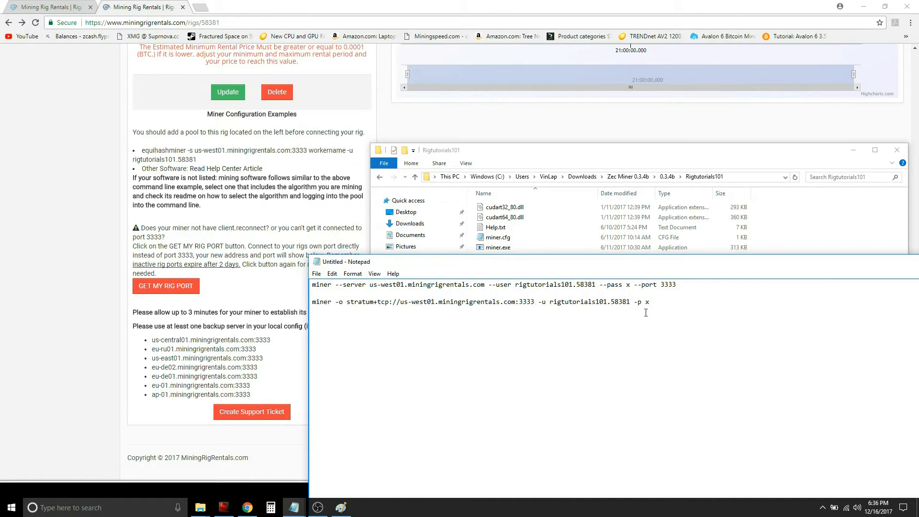
Delete the stratum+tcp command line and save the remaining command as start.bat with the All Files type in the Rigtutorials101 folder.
{"action": "left_click_drag", "start_coordinate": [675, 301], "coordinate": [312, 301]}
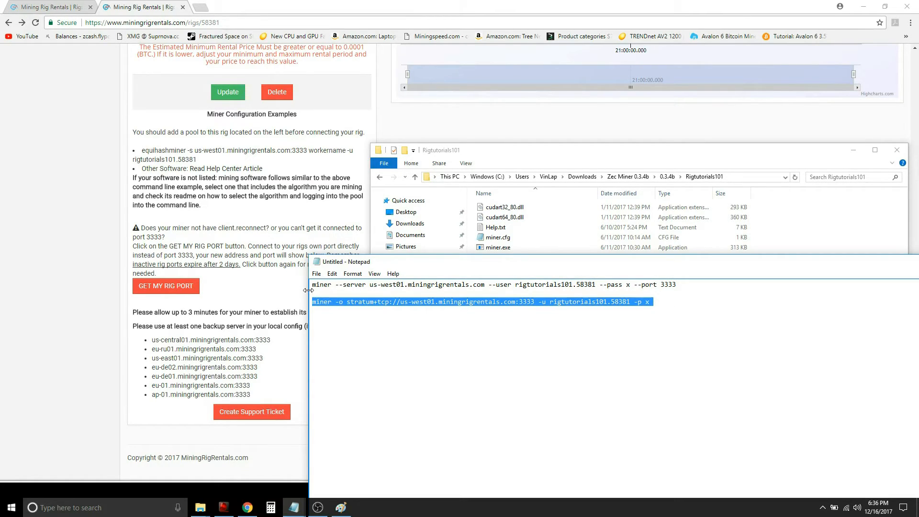
{"action": "key", "text": "Delete"}
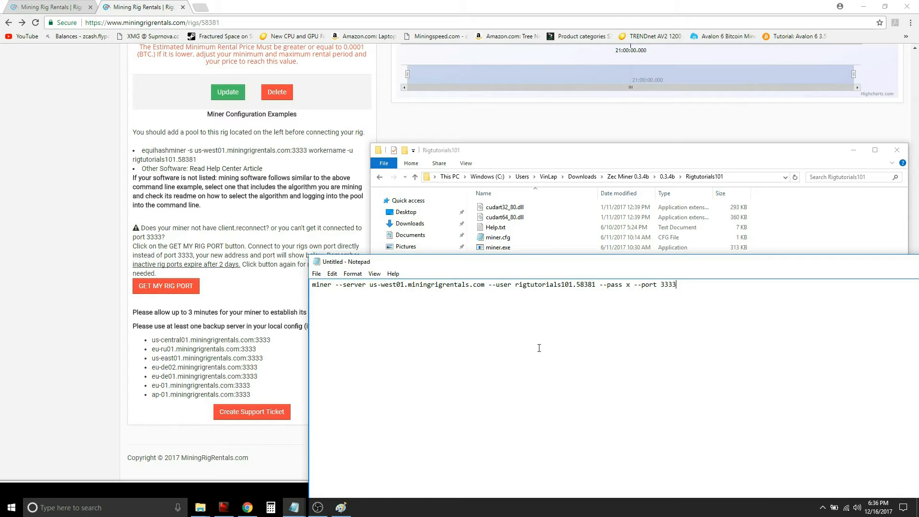
{"action": "left_click", "coordinate": [317, 274]}
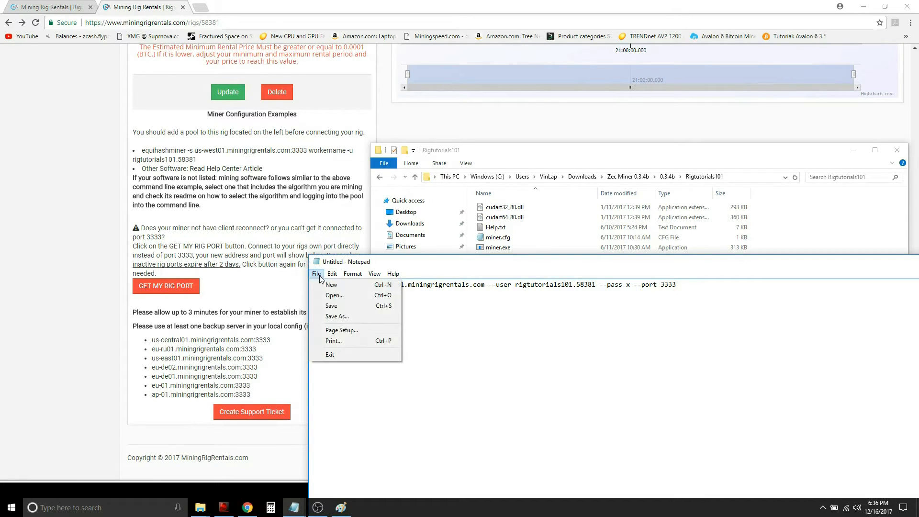
{"action": "left_click", "coordinate": [336, 317]}
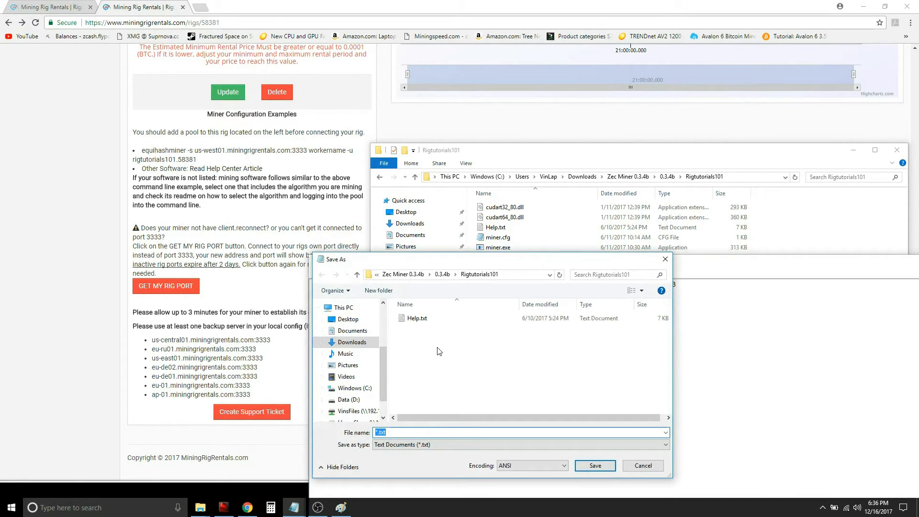
{"action": "left_click", "coordinate": [472, 445]}
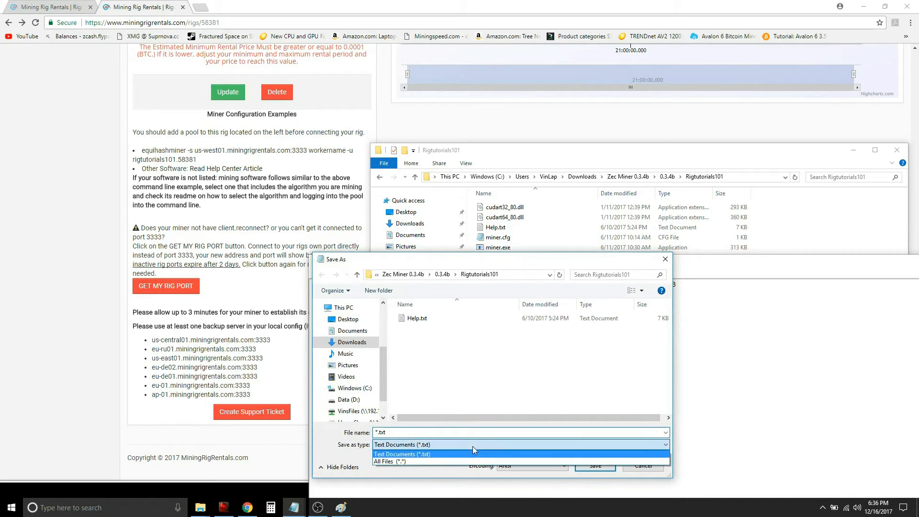
{"action": "left_click", "coordinate": [451, 460]}
{"action": "left_click", "coordinate": [408, 433]}
{"action": "key", "text": "BackSpace"}
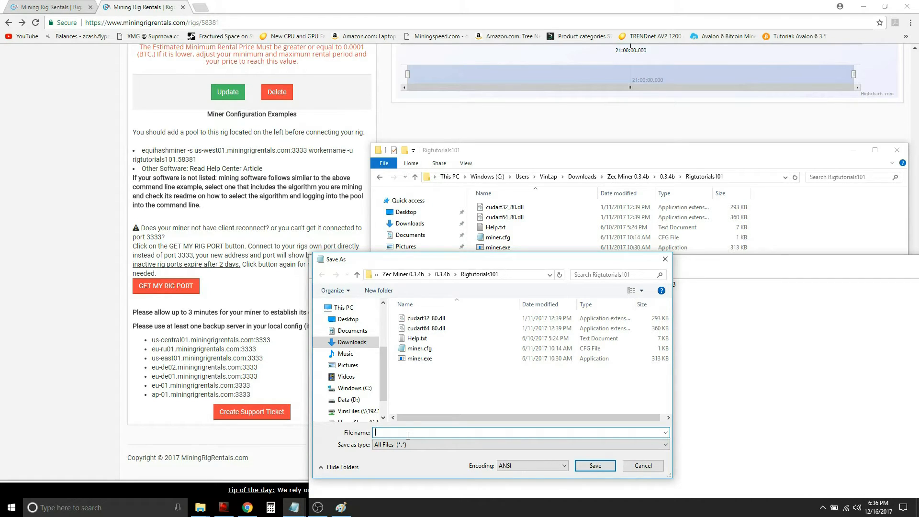
{"action": "type", "text": "start.bat"}
{"action": "key", "text": "Return"}
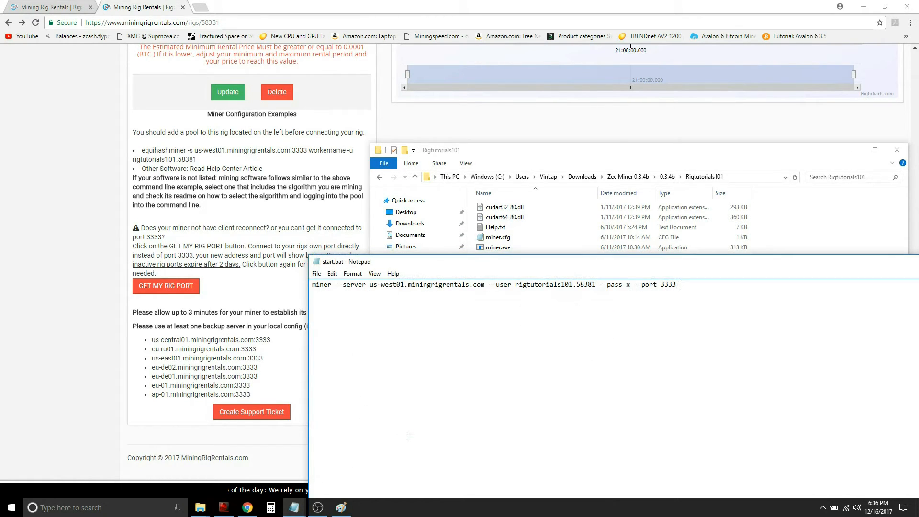
Leave the saved command file and run start.bat from the Rigtutorials101 folder to start the miner.
{"action": "left_click", "coordinate": [908, 268]}
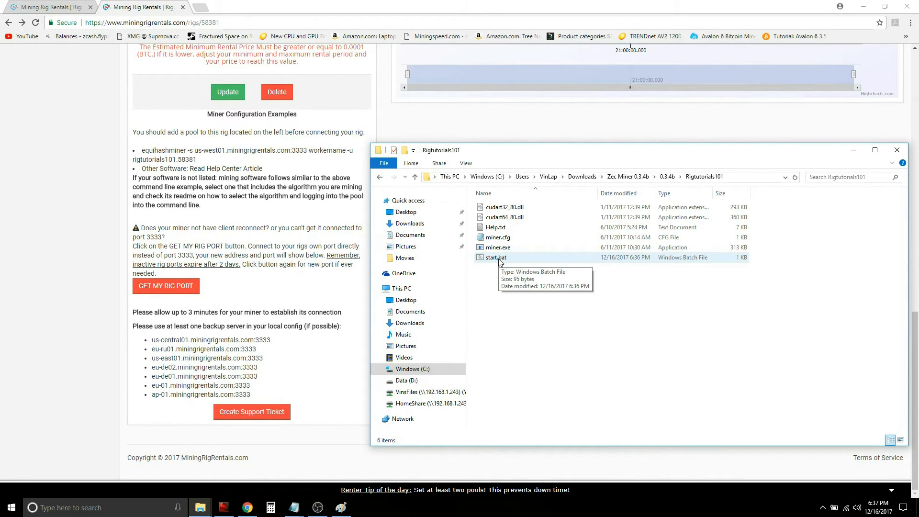
{"action": "double_click", "coordinate": [498, 259]}
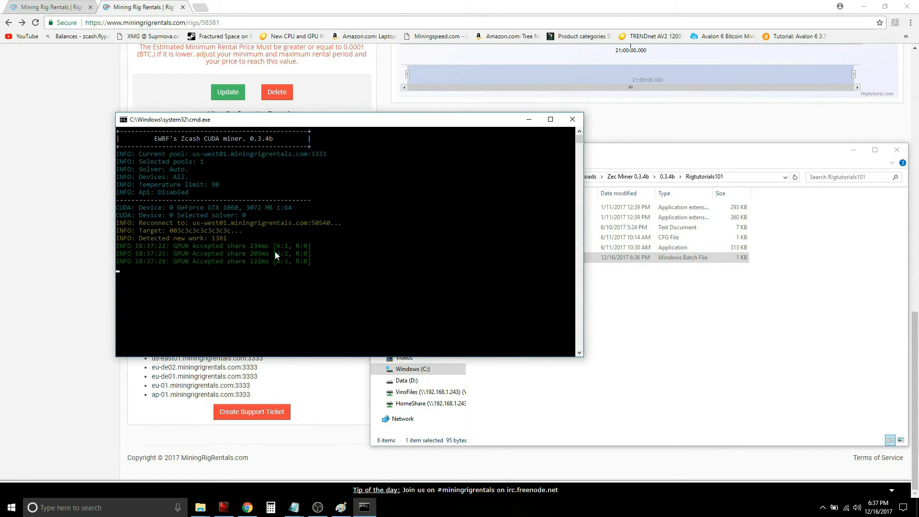
Switch back to the rig's page in Chrome, reload it and check the rig's connected workers.
{"action": "key", "text": "alt+Tab"}
{"action": "scroll", "coordinate": [549, 300], "scroll_direction": "up", "scroll_amount": 15}
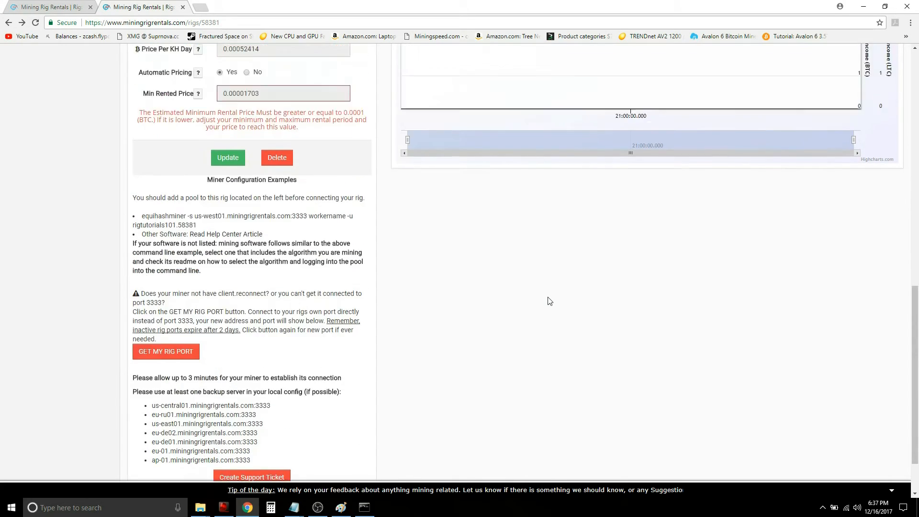
{"action": "scroll", "coordinate": [549, 301], "scroll_direction": "up", "scroll_amount": 1}
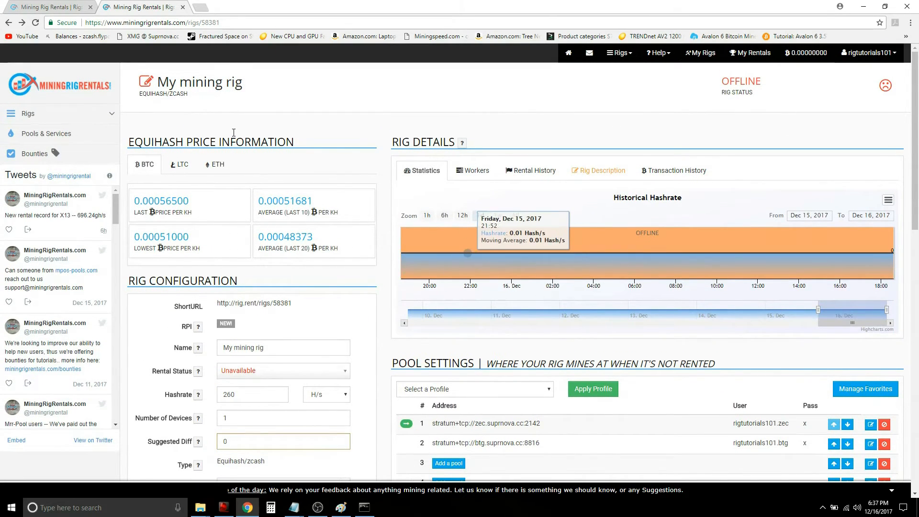
{"action": "left_click", "coordinate": [238, 21]}
{"action": "key", "text": "Return"}
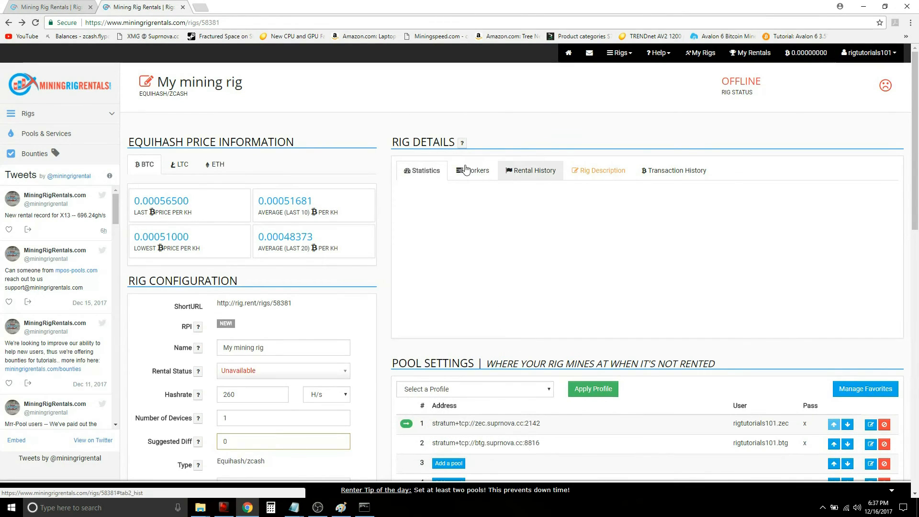
{"action": "left_click", "coordinate": [465, 171]}
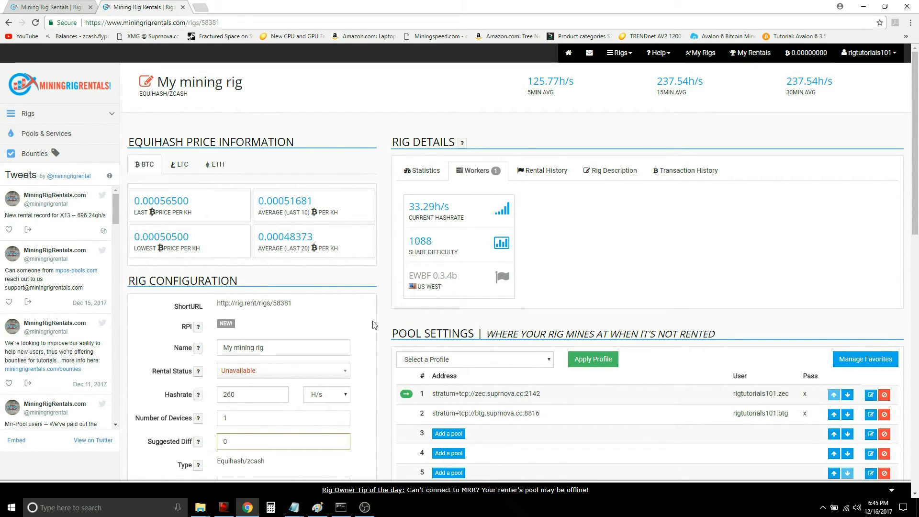
Set the rig's rental status to Available and update the rig configuration.
{"action": "scroll", "coordinate": [374, 325], "scroll_direction": "down", "scroll_amount": 3}
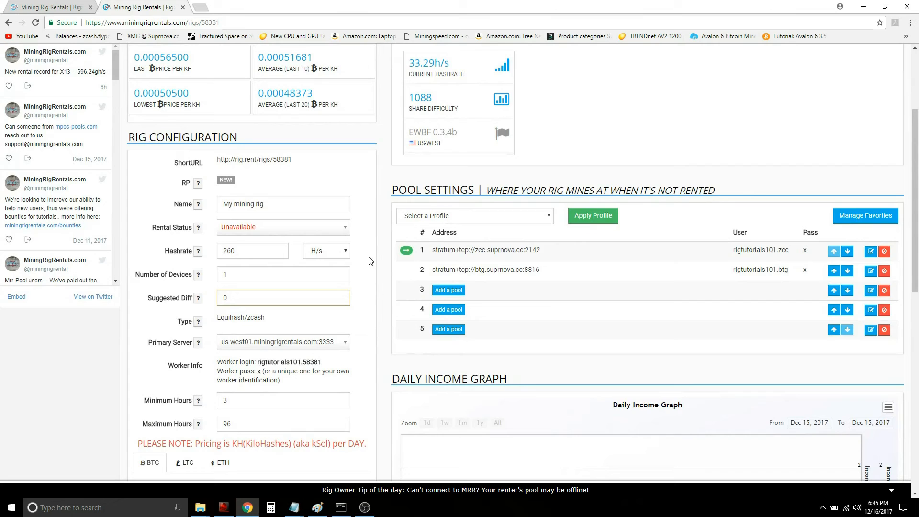
{"action": "left_click", "coordinate": [339, 236]}
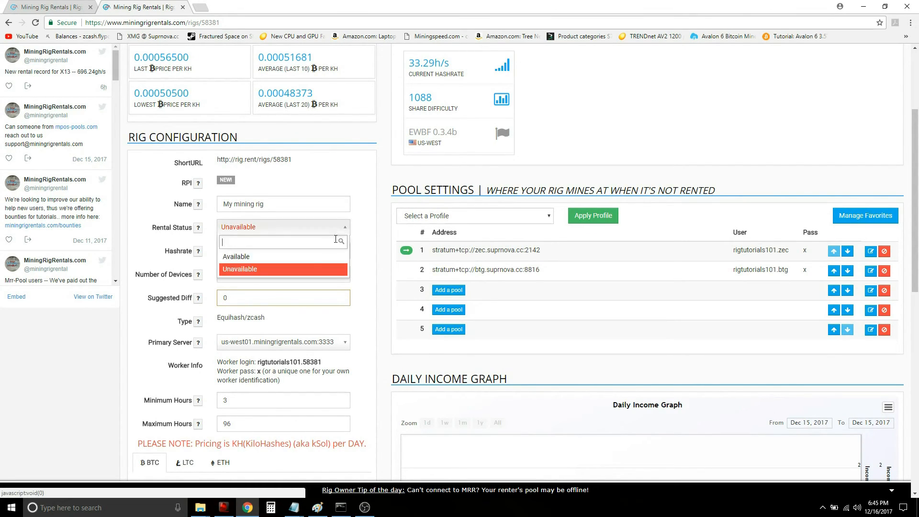
{"action": "left_click", "coordinate": [261, 257]}
{"action": "scroll", "coordinate": [362, 223], "scroll_direction": "down", "scroll_amount": 3}
{"action": "scroll", "coordinate": [362, 224], "scroll_direction": "down", "scroll_amount": 3}
{"action": "left_click", "coordinate": [225, 298]}
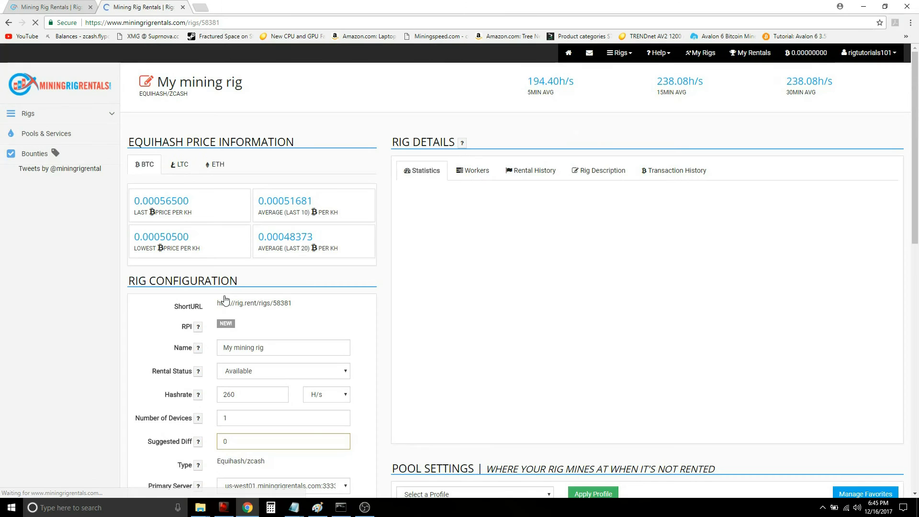